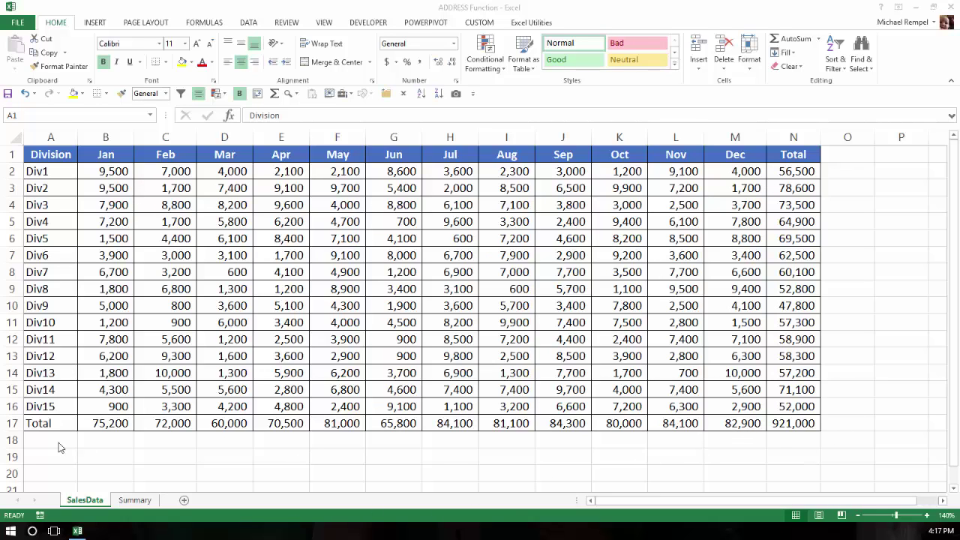
On the Summary sheet, choose Apr and then Oct as A1's month, so the heading reads Sales Thru Oct
click(133, 500)
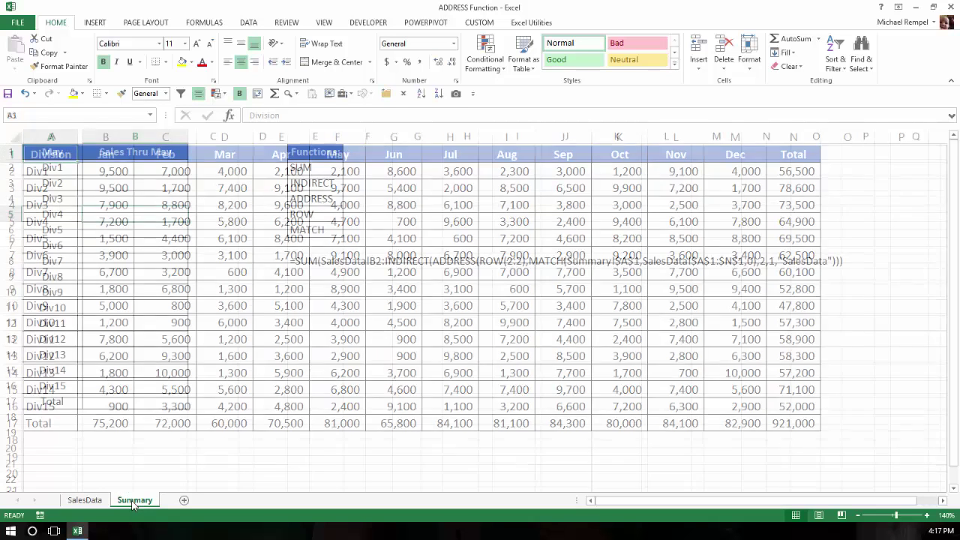
click(102, 173)
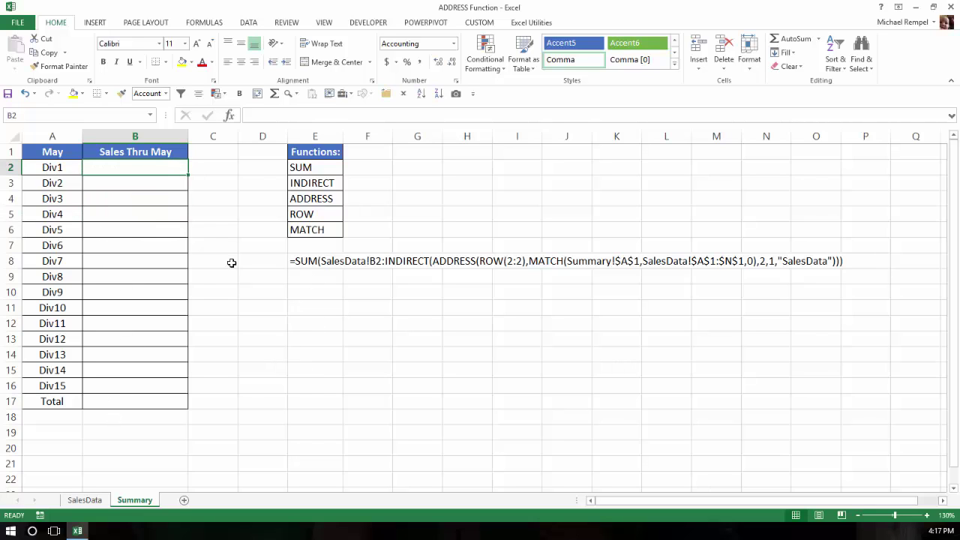
click(56, 153)
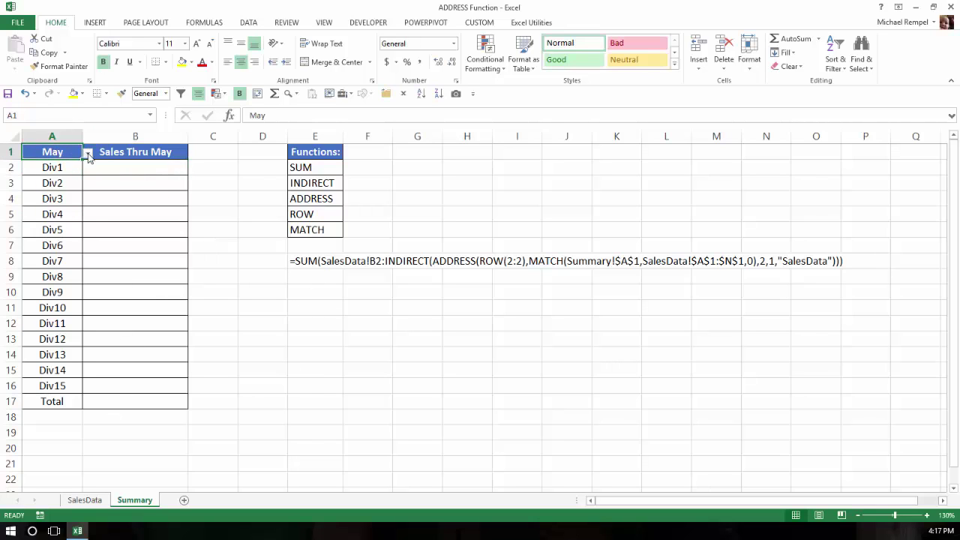
click(87, 153)
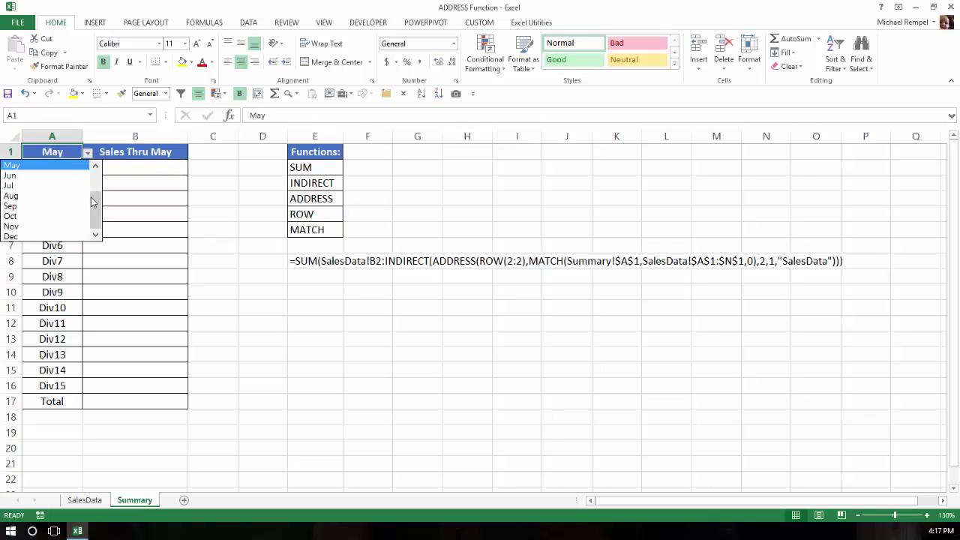
scroll(70, 193, up, 2)
click(60, 196)
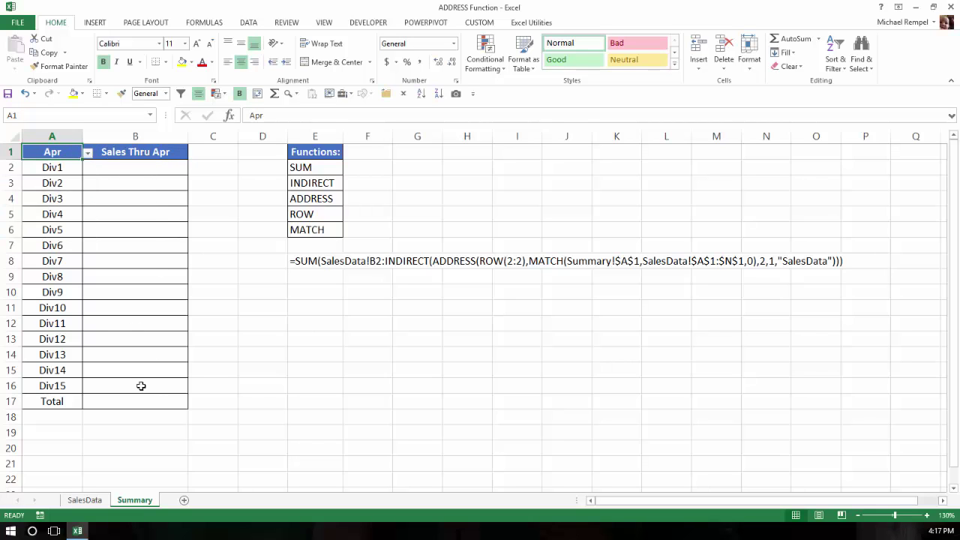
click(87, 153)
click(45, 226)
click(321, 167)
click(323, 184)
click(331, 198)
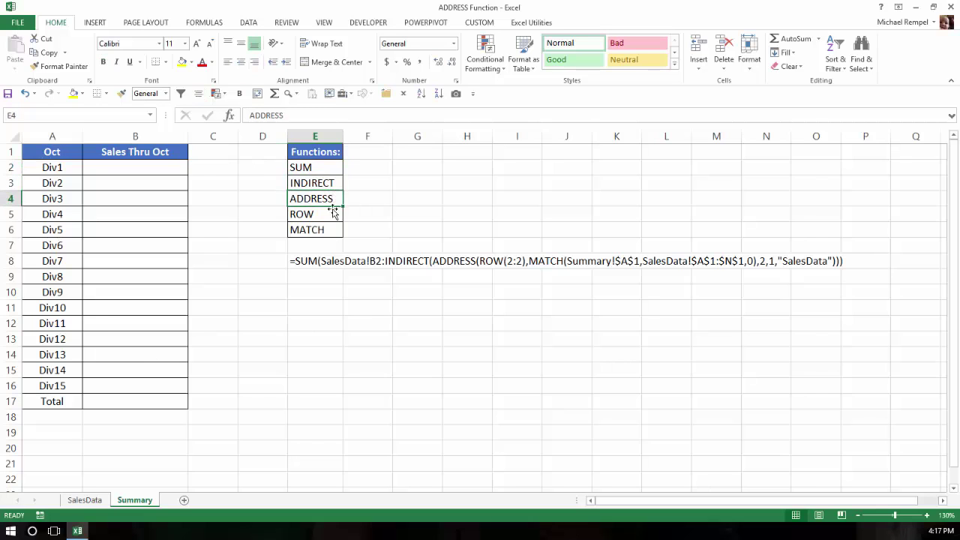
click(332, 216)
click(331, 230)
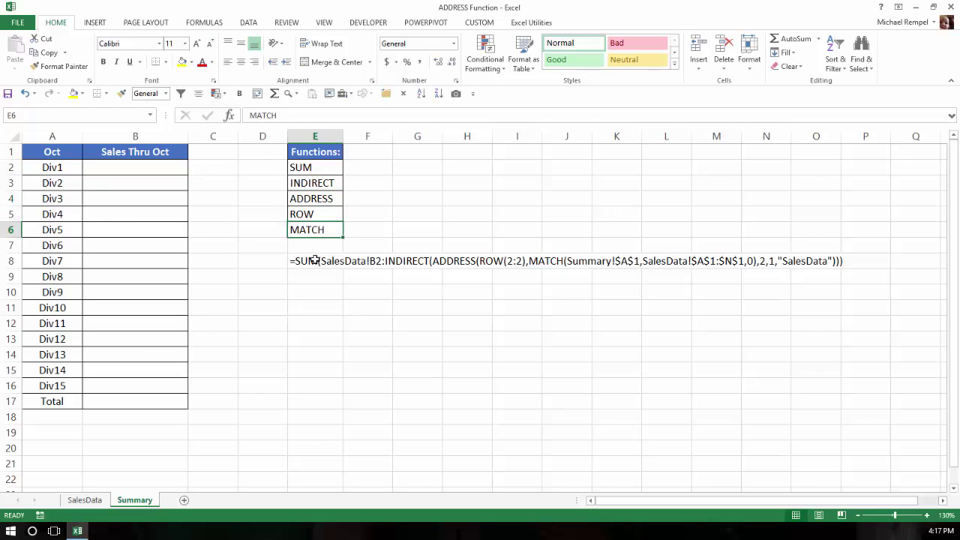
click(315, 260)
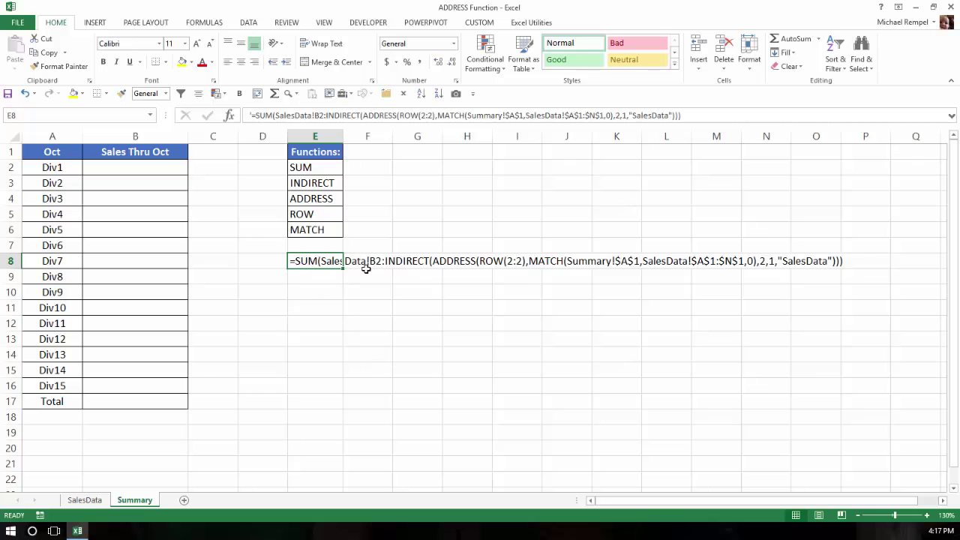
click(85, 500)
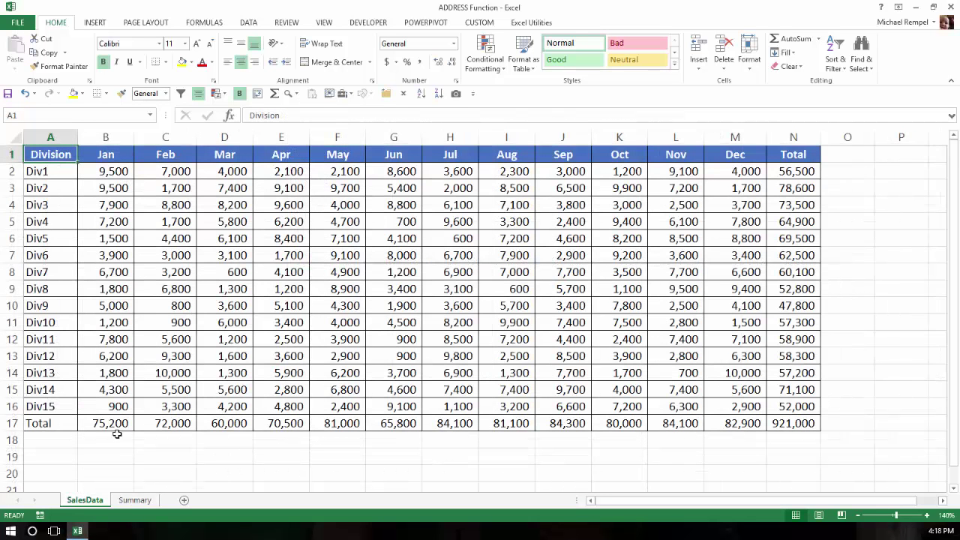
click(136, 500)
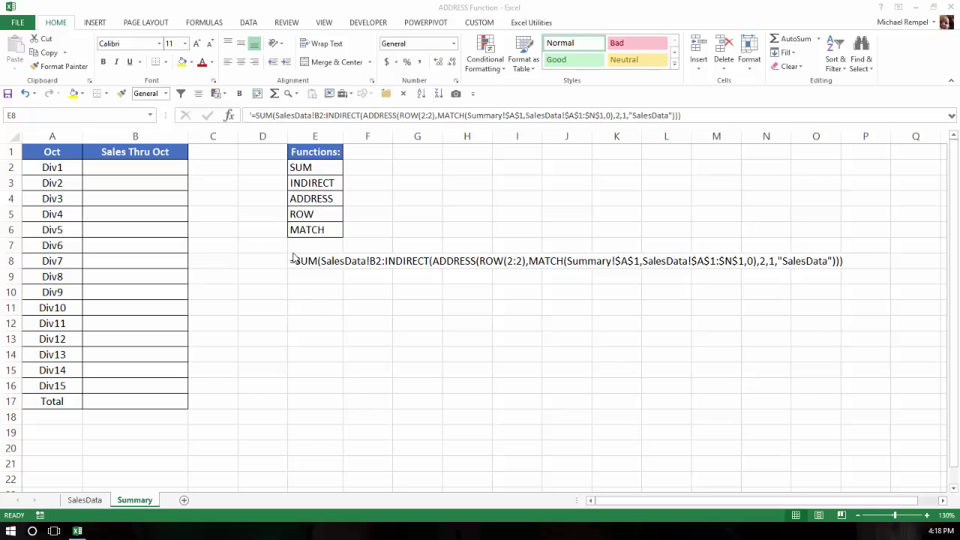
click(312, 166)
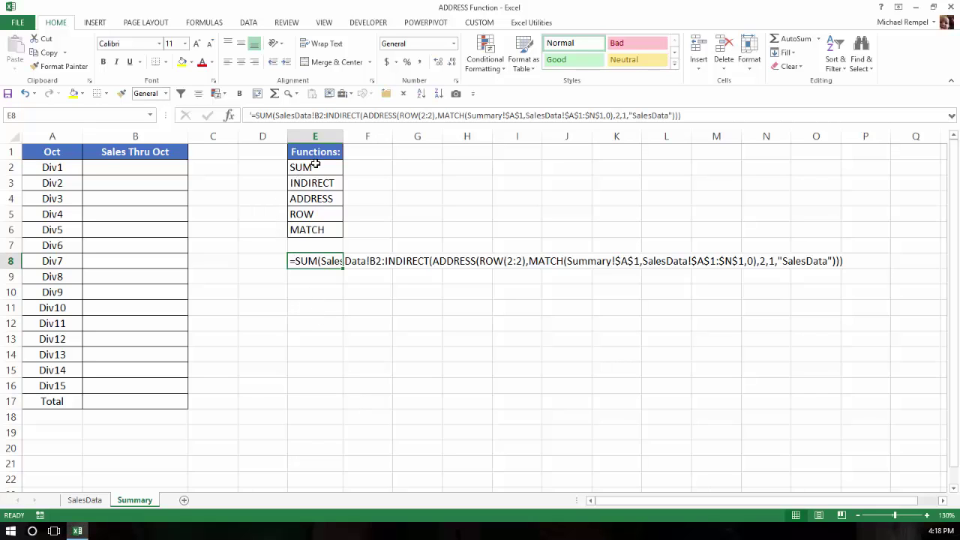
click(315, 166)
click(310, 214)
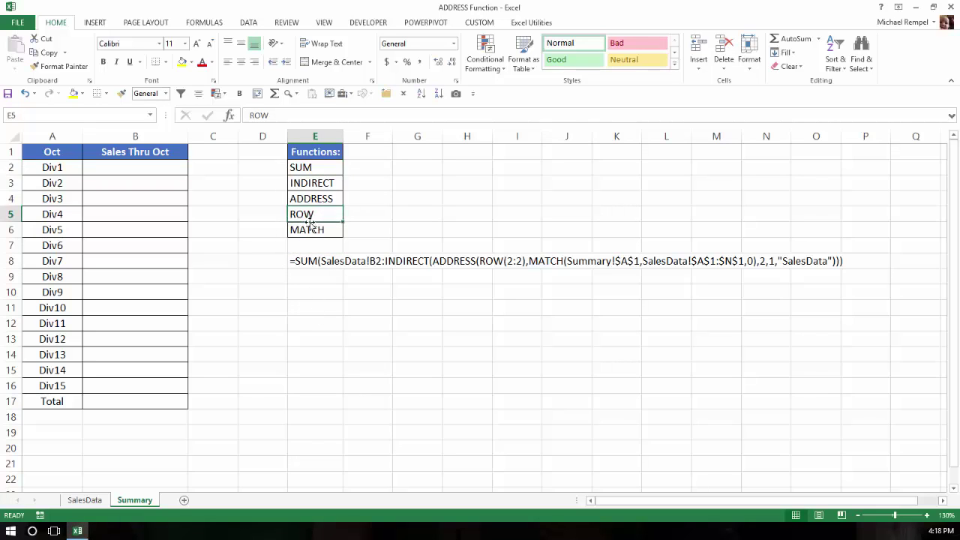
click(311, 230)
click(319, 184)
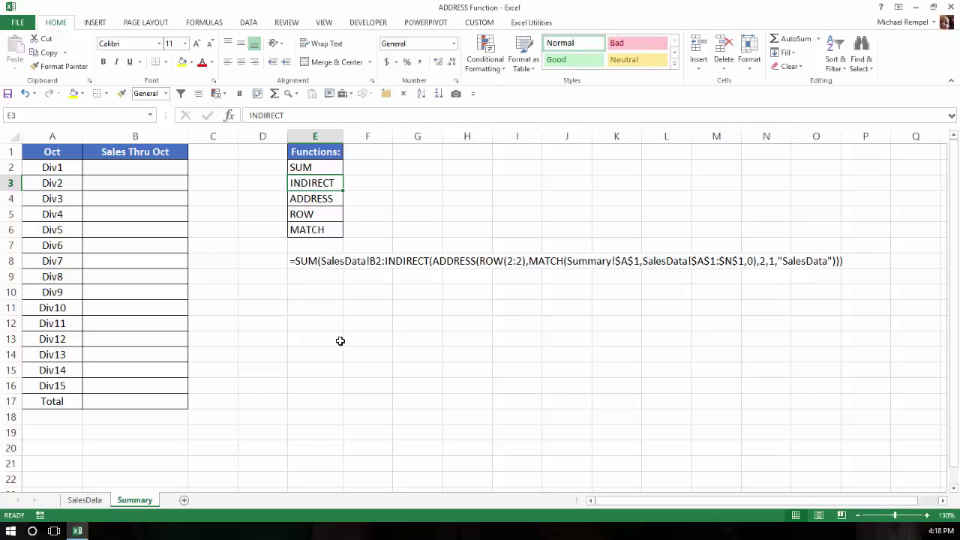
click(319, 295)
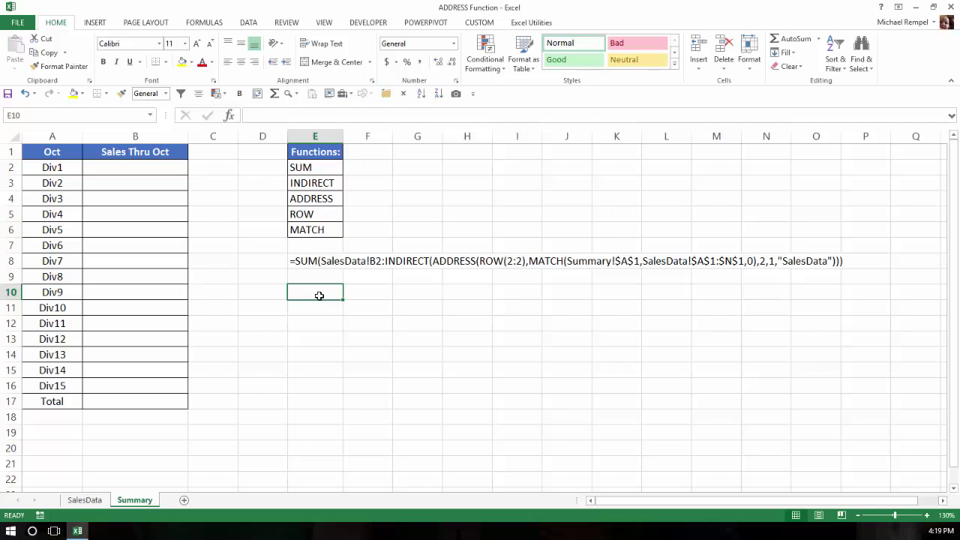
text(=add)
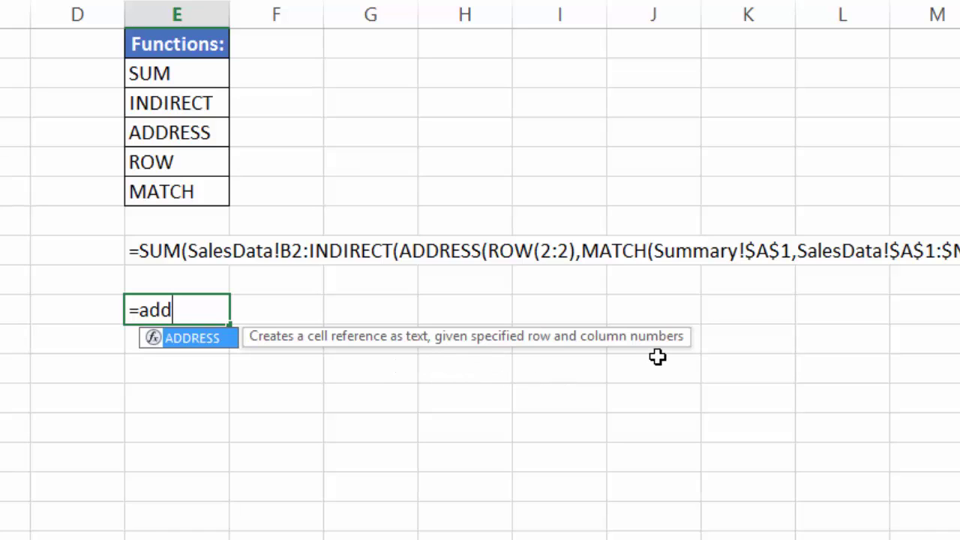
key(Escape)
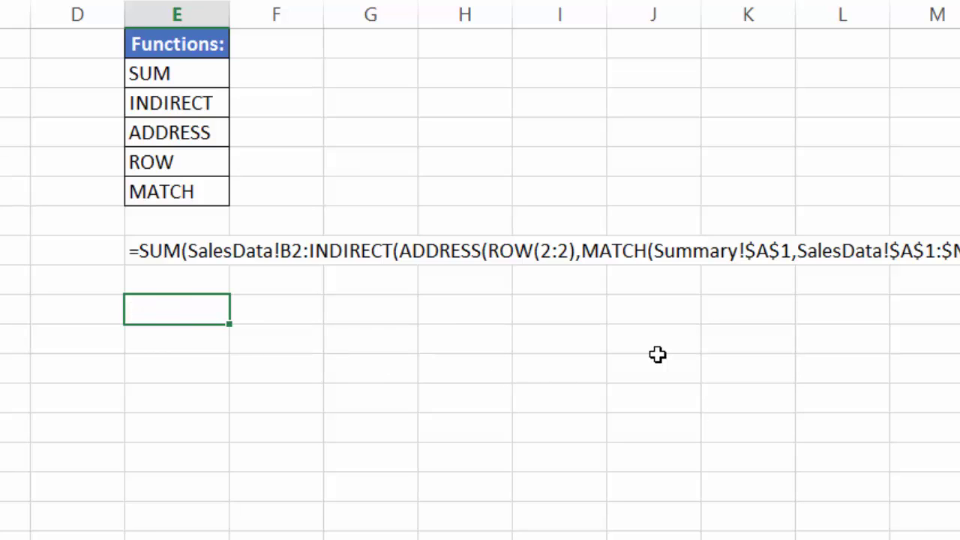
text(=ind)
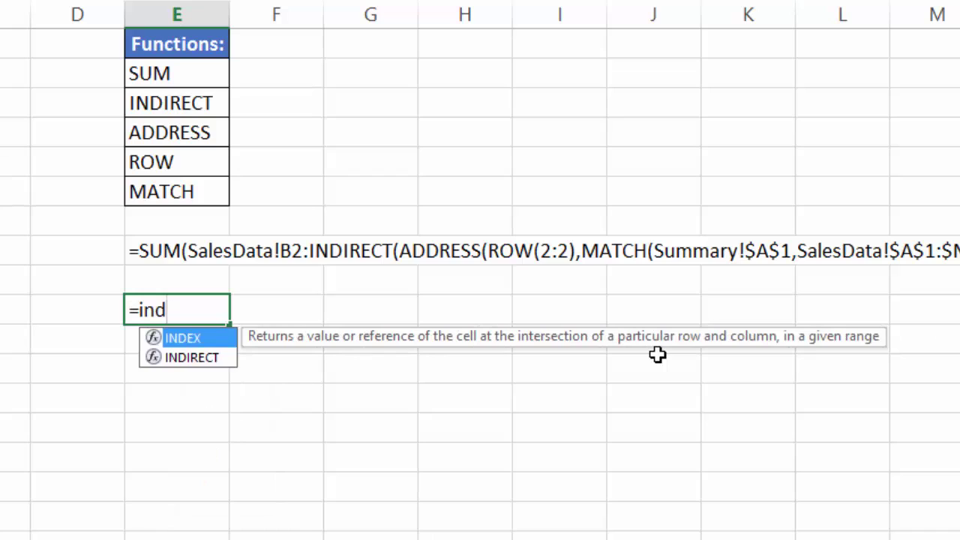
key(Down)
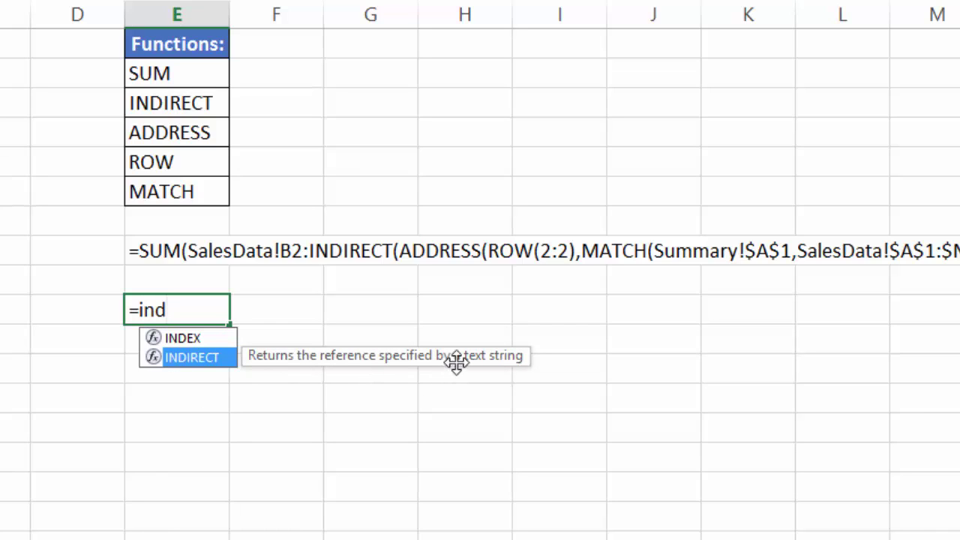
key(Escape)
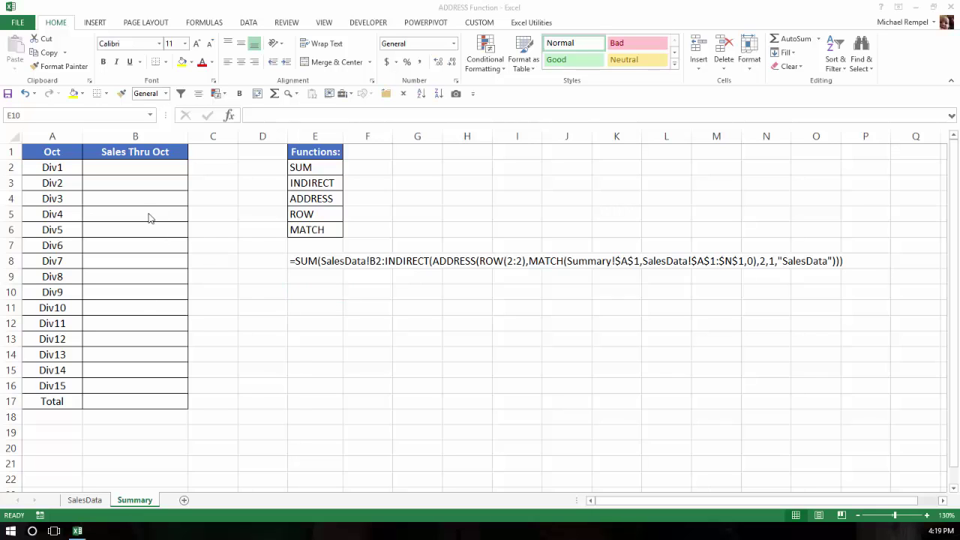
Enter =SUM(SalesData!B2:K2) in B2 and fill it down through the Total row
click(139, 166)
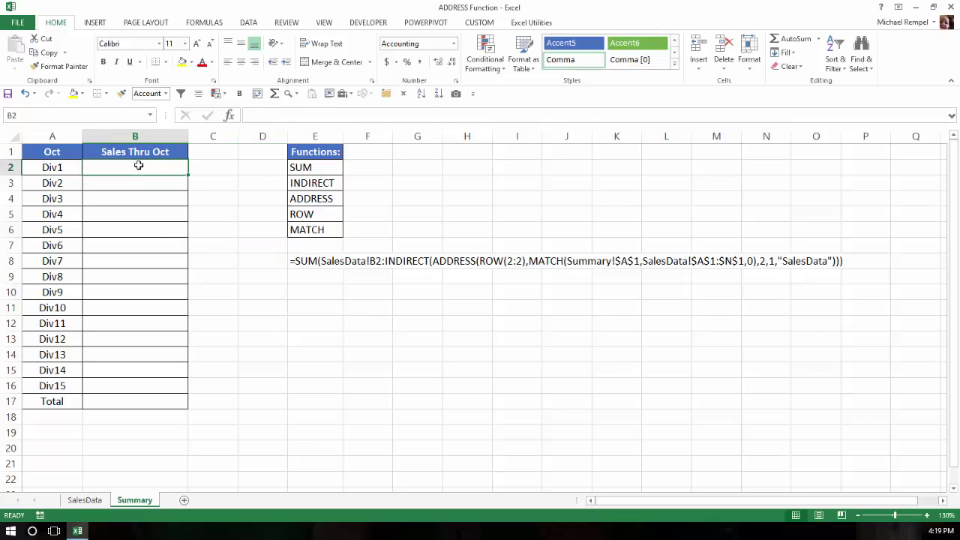
text(=sum)
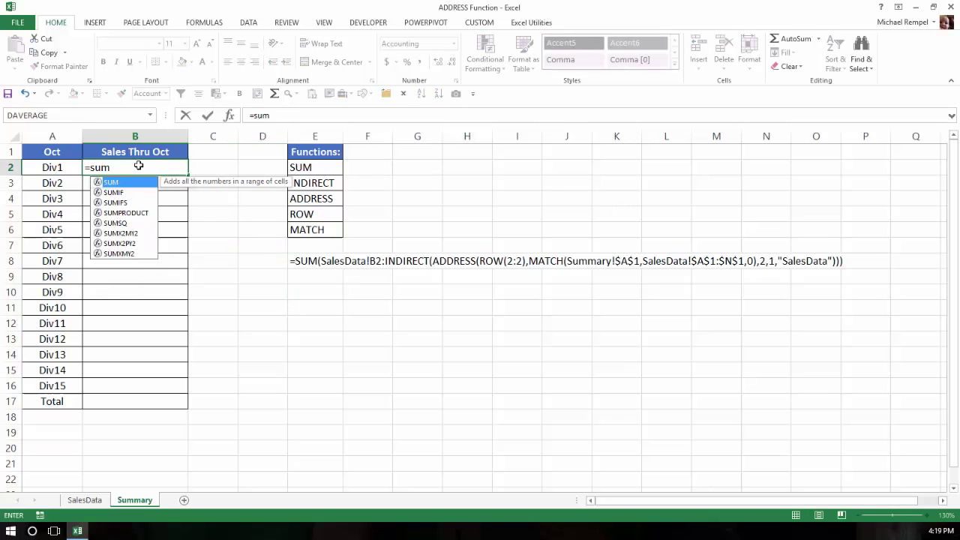
key(Tab)
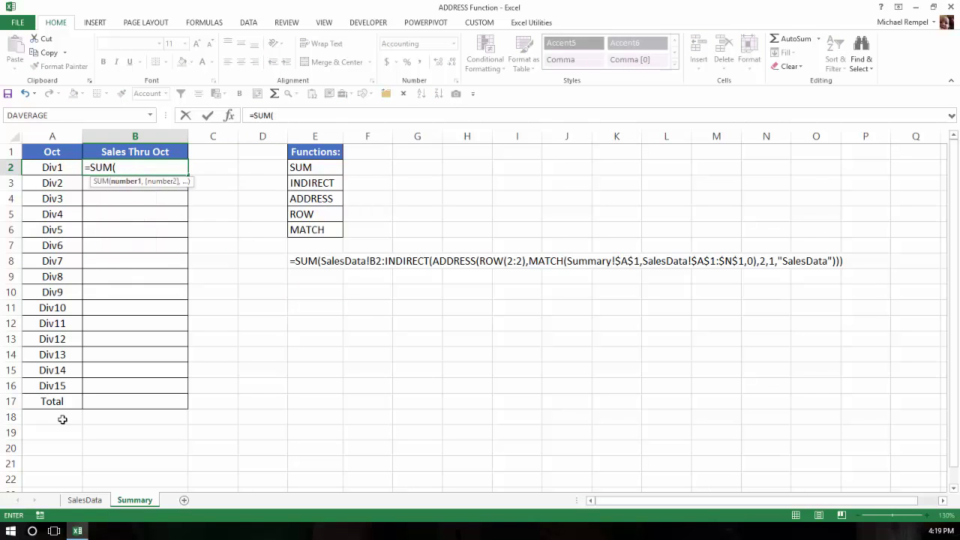
click(85, 499)
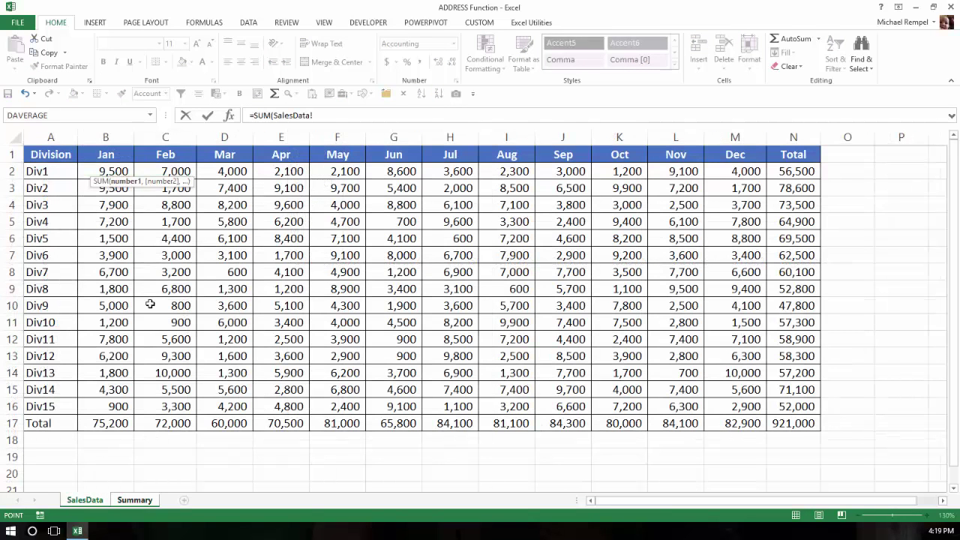
drag(98, 168, 614, 171)
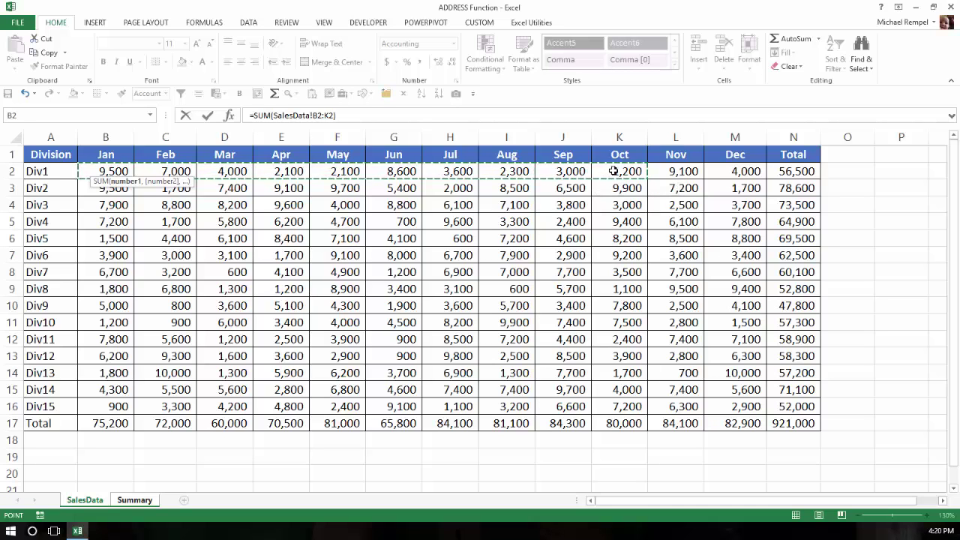
key(Return)
key(Up)
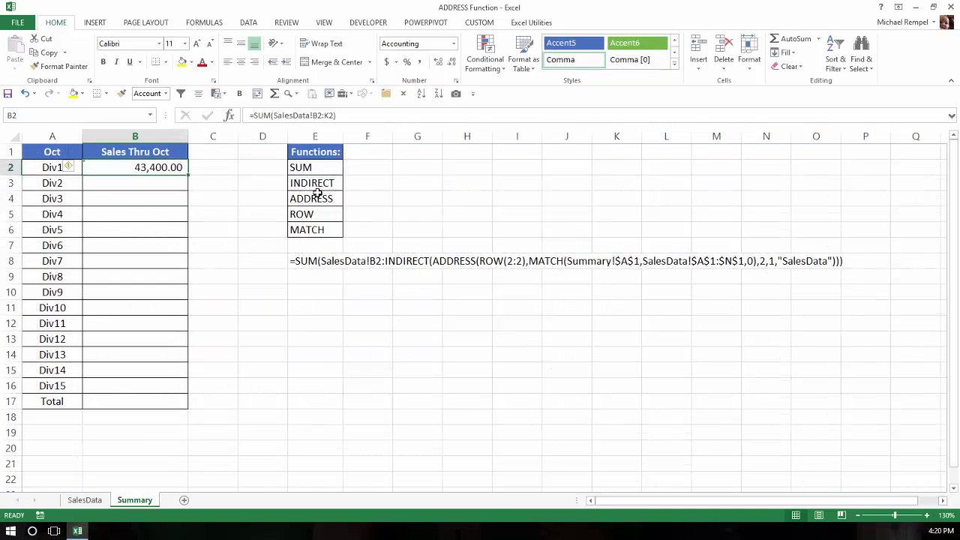
double_click(189, 175)
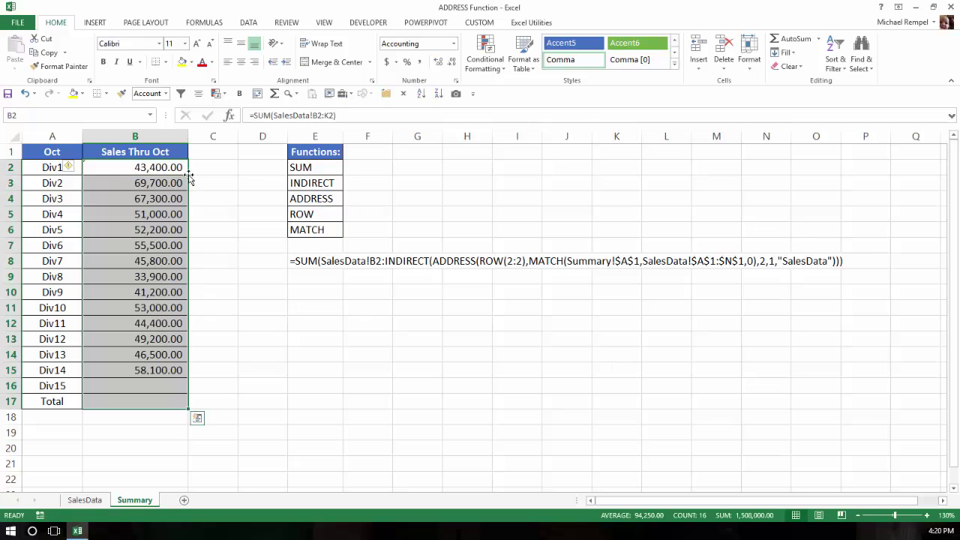
Try Jul as A1's month, then undo it back to Oct
click(75, 152)
click(87, 152)
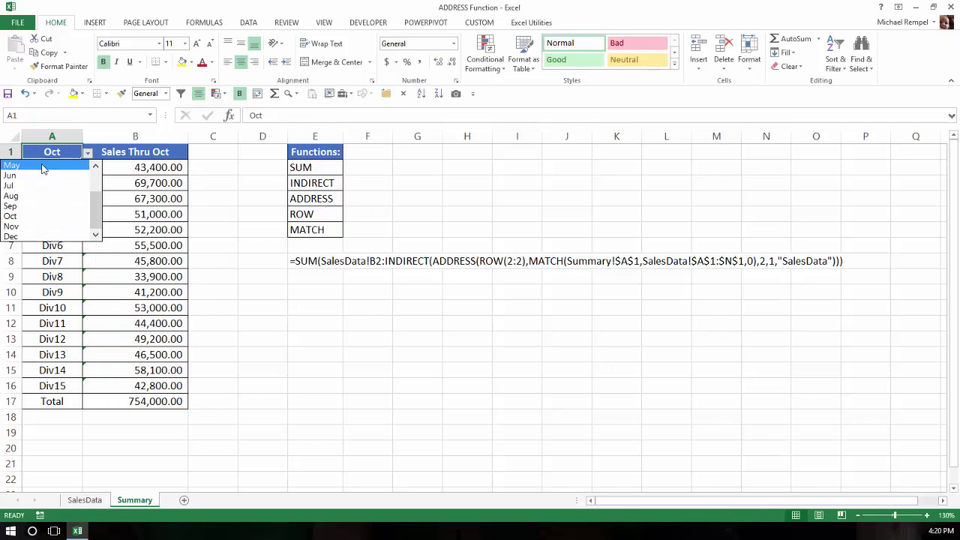
click(35, 184)
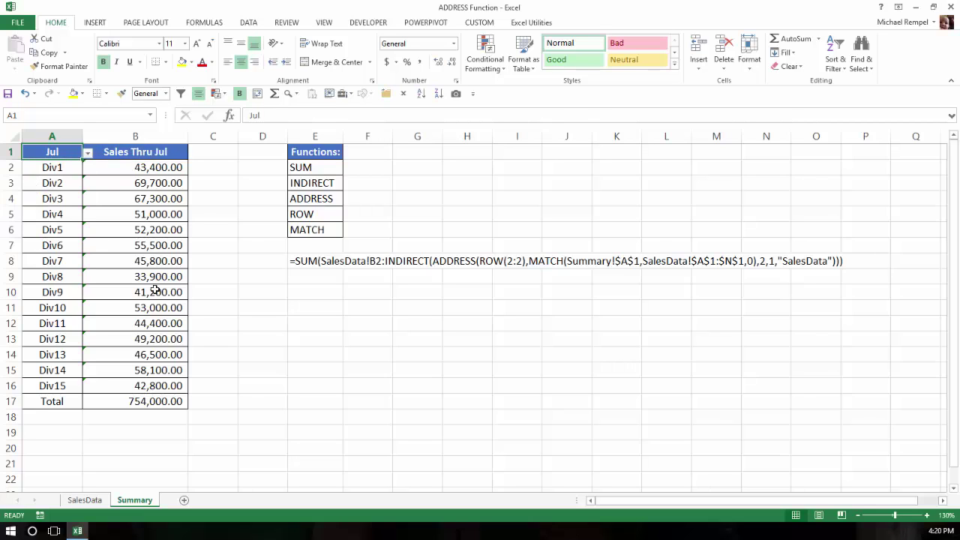
key(ctrl+z)
Clear the copied totals from B3:B17 and reselect B2
click(140, 213)
drag(142, 183, 150, 401)
key(Delete)
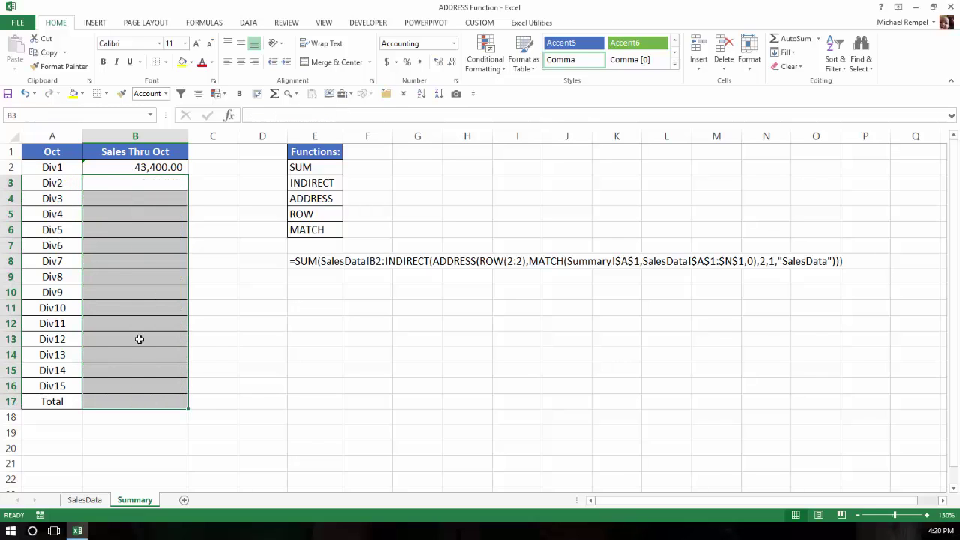
click(151, 166)
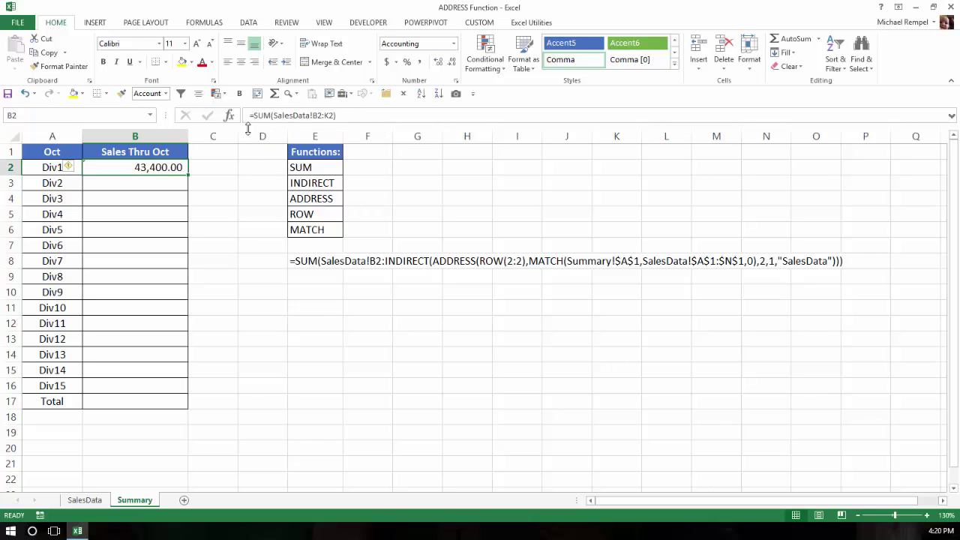
Replace the fixed K2 end of B2's sum range with the start of an INDIRECT function
click(367, 117)
key(BackSpace)
key(BackSpace)
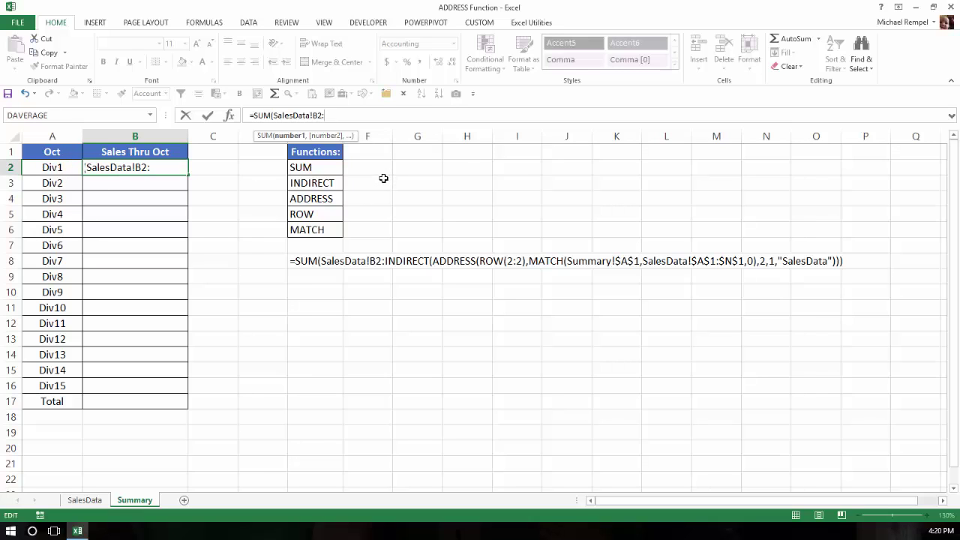
text(ind)
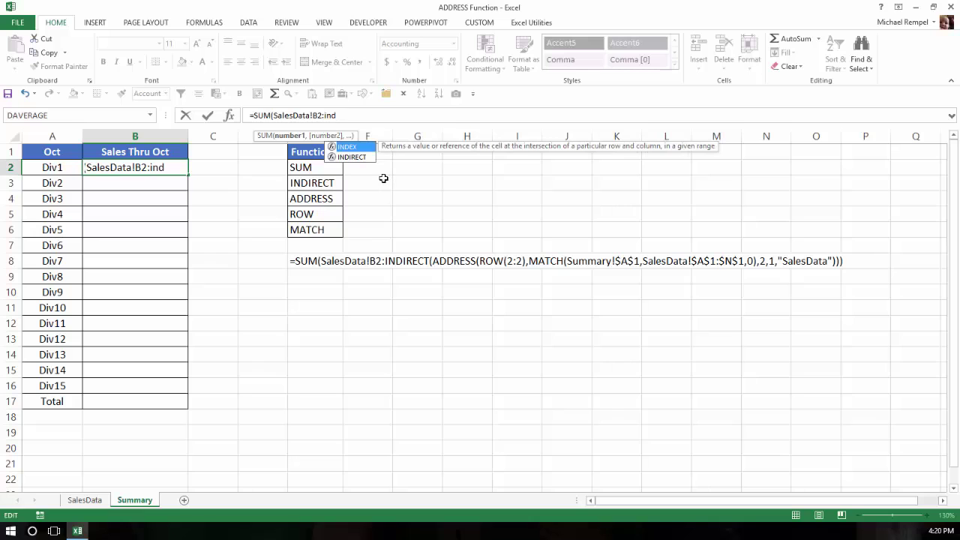
key(Down)
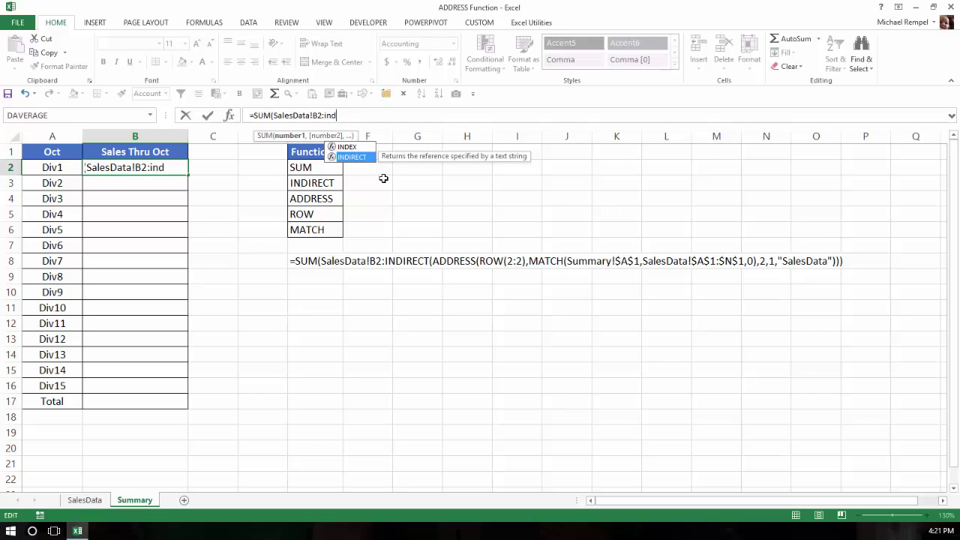
Insert INDIRECT into B2's formula and nest ADDRESS inside it
key(Tab)
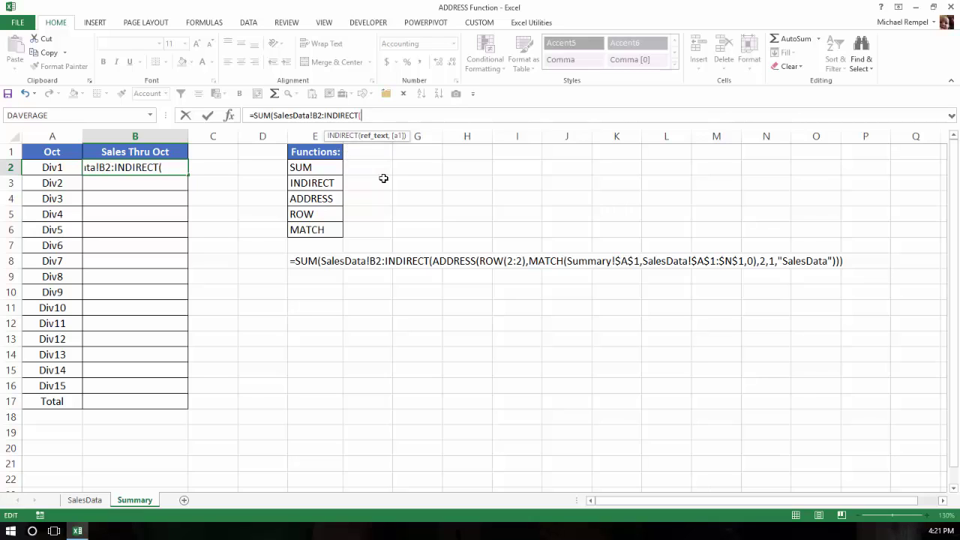
text(add)
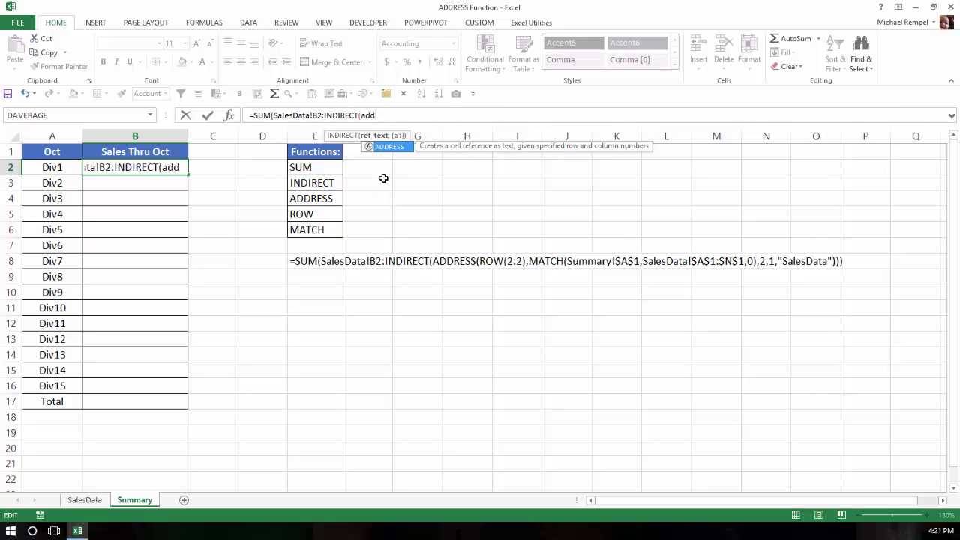
key(Tab)
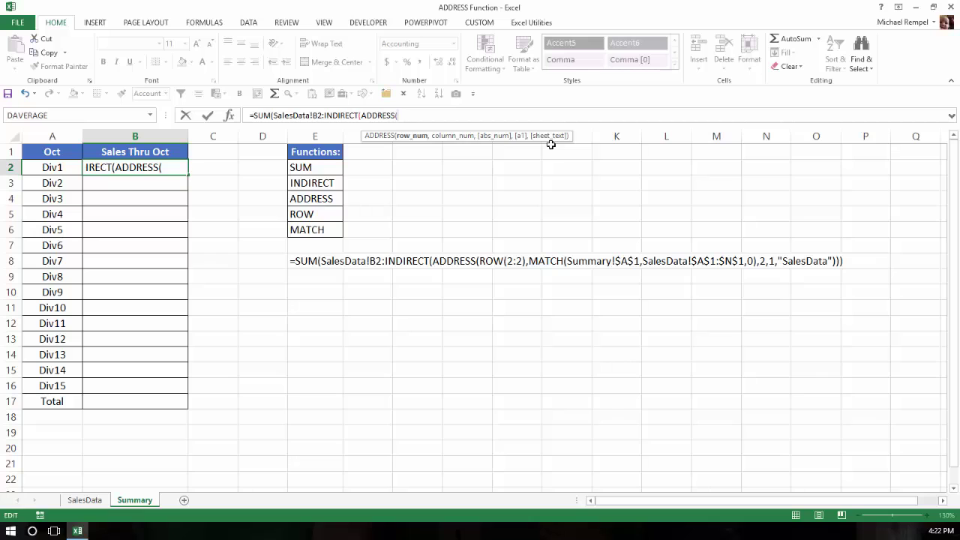
Give ADDRESS row(2:2) as its row and start a MATCH for the column
text(row)
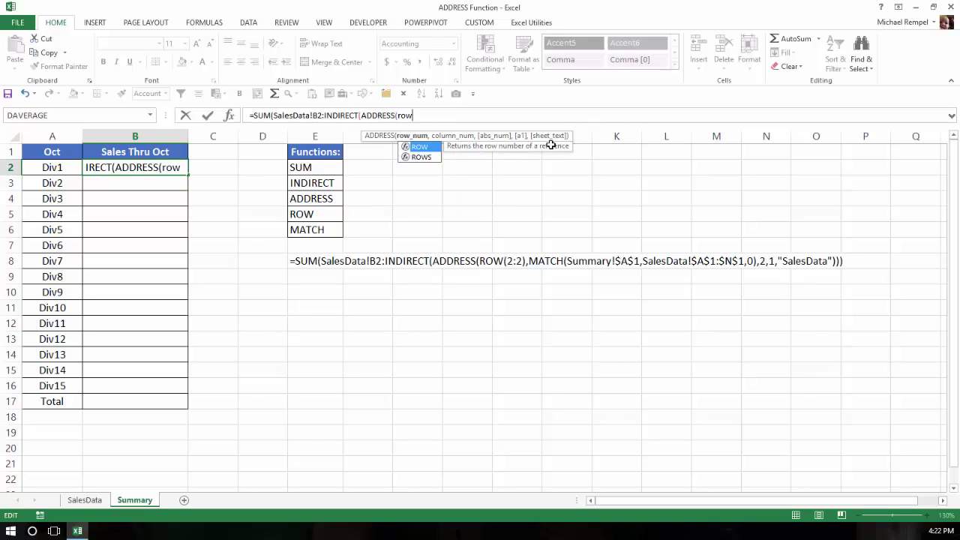
text((2:2)
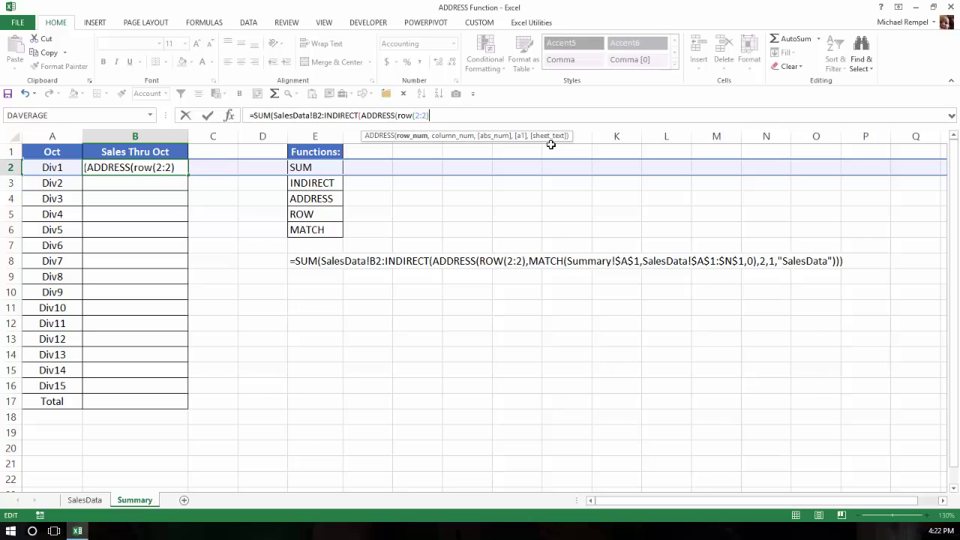
text(,)
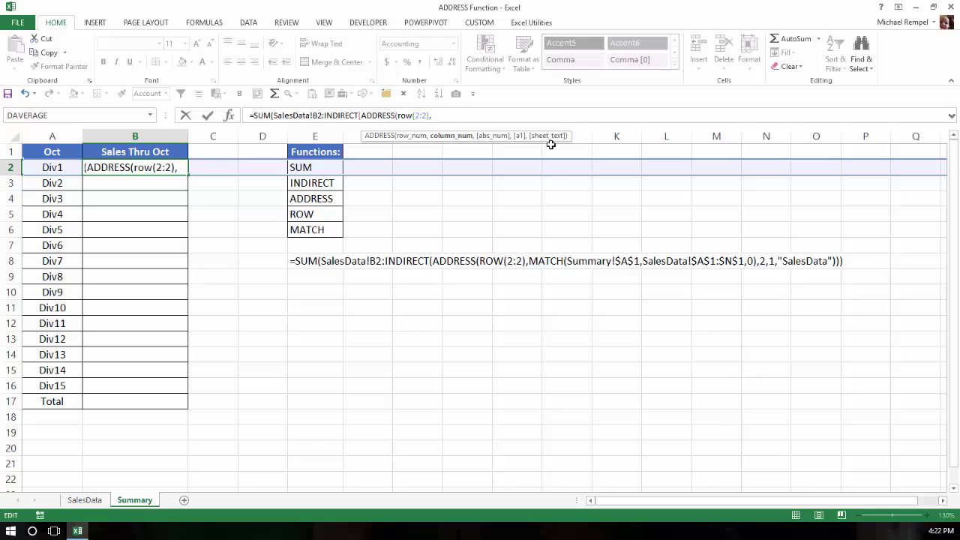
text(match)
key(Tab)
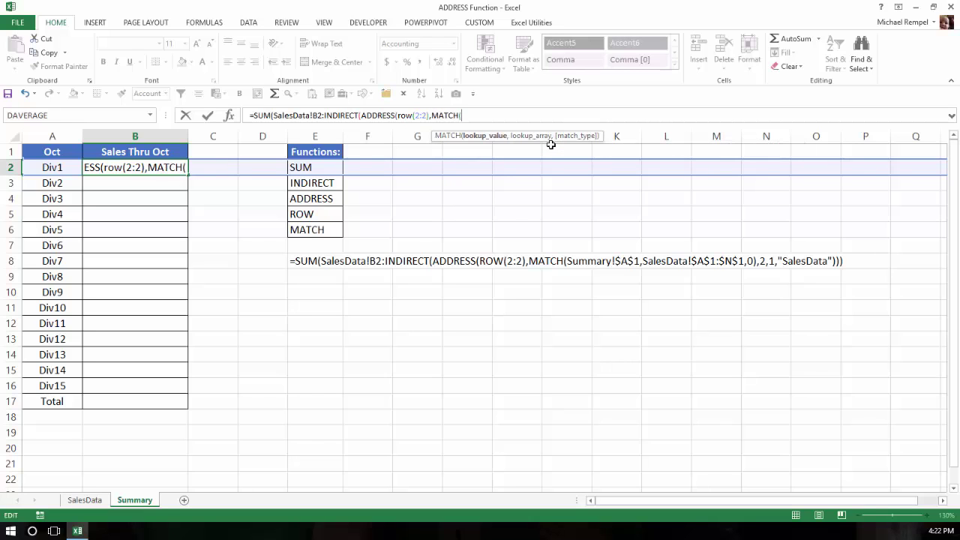
Make MATCH look up $A$1 in SalesData!$A$1:$N$1 with match type 0
click(56, 150)
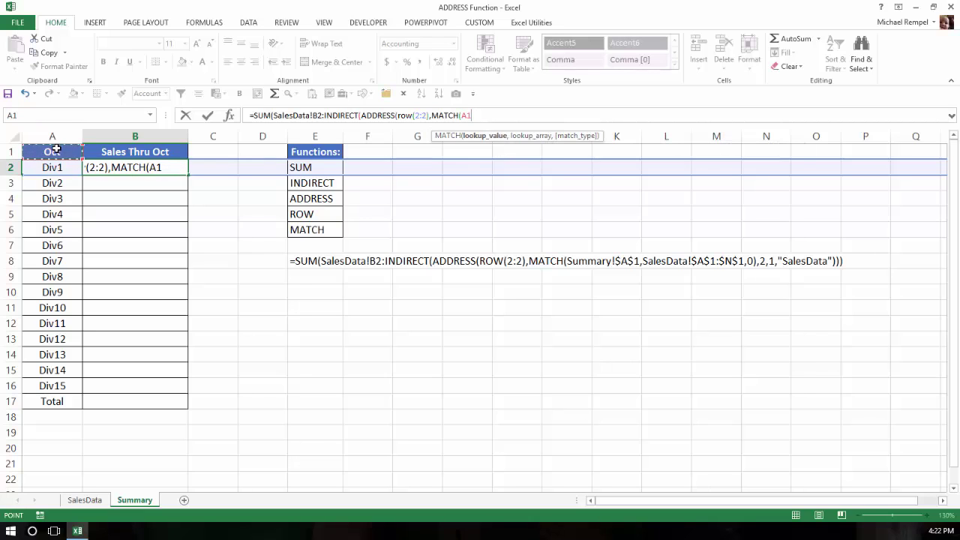
key(F4)
text(,)
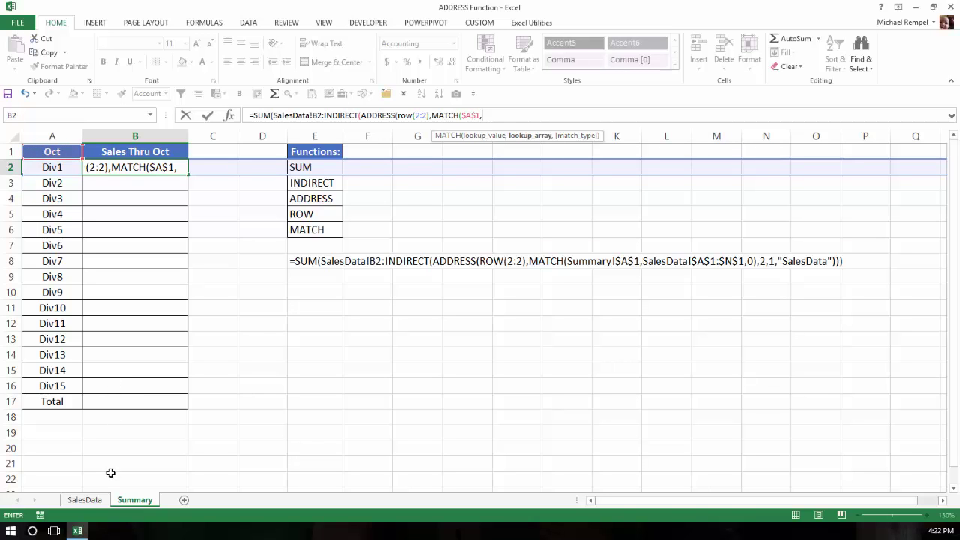
click(88, 501)
drag(45, 154, 816, 150)
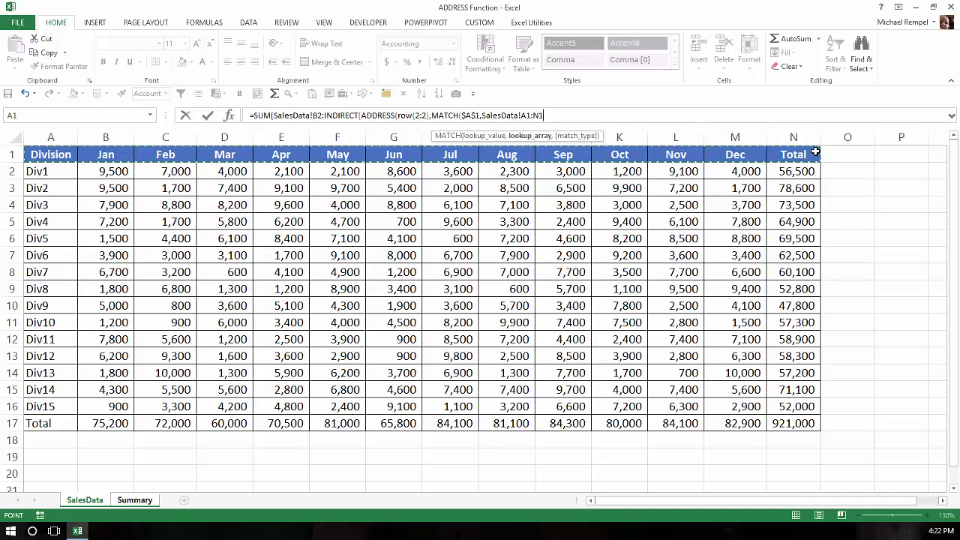
key(F4)
text(,)
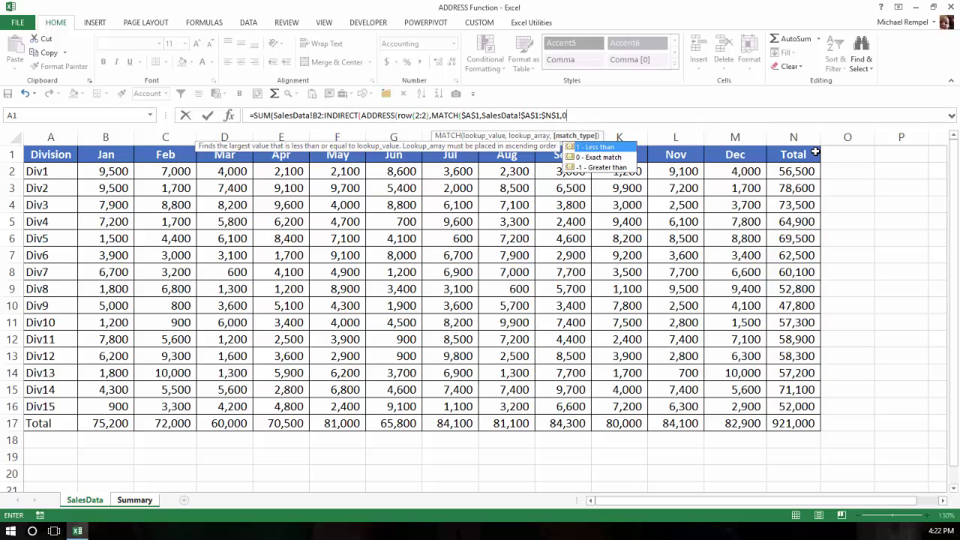
text(0),)
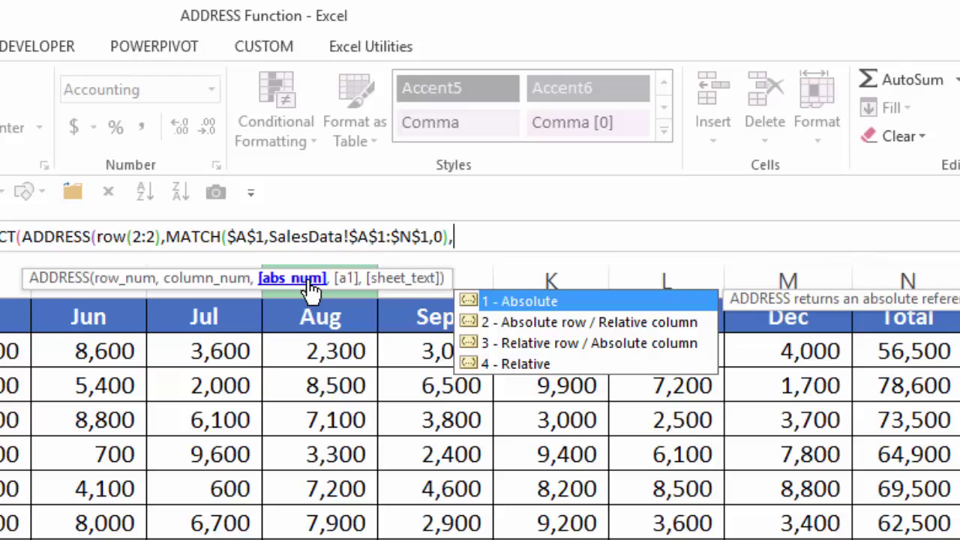
Finish ADDRESS with abs_num 2, a1 set to 1 and sheet_text "SalesData", closing all parentheses
text(2,)
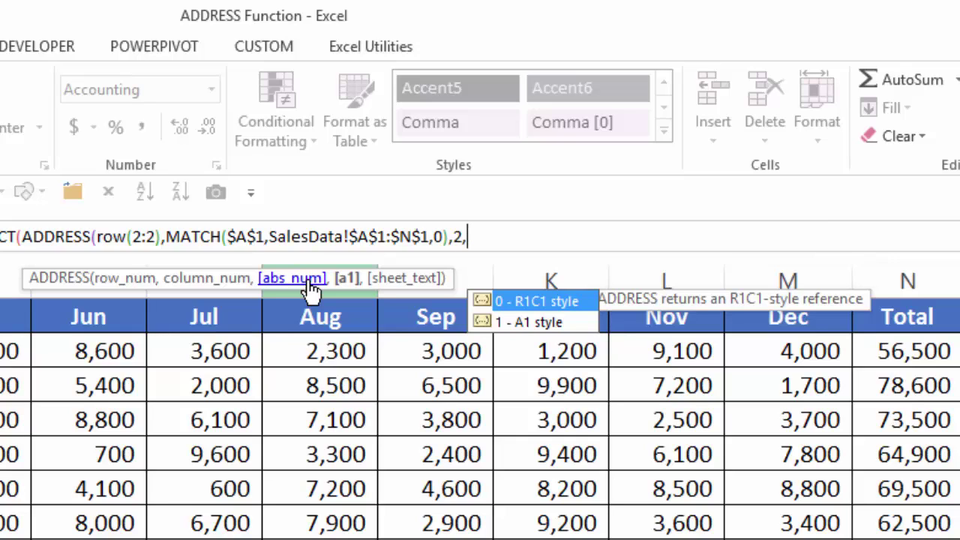
text(1)
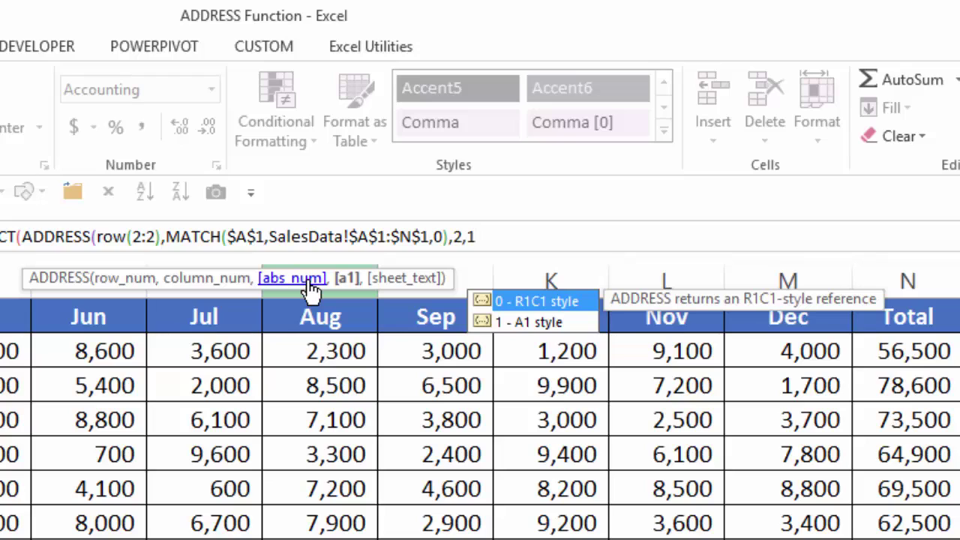
text(,)
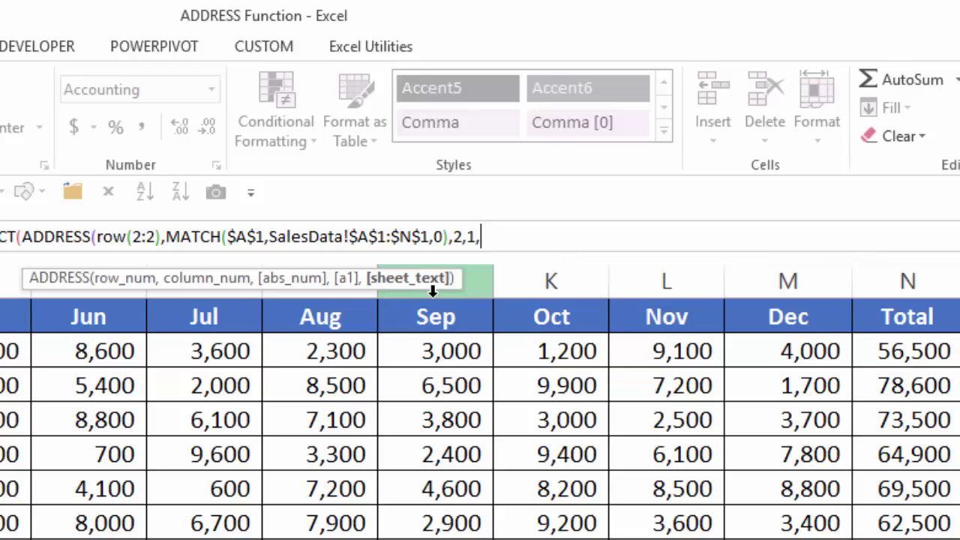
text("SalesData)
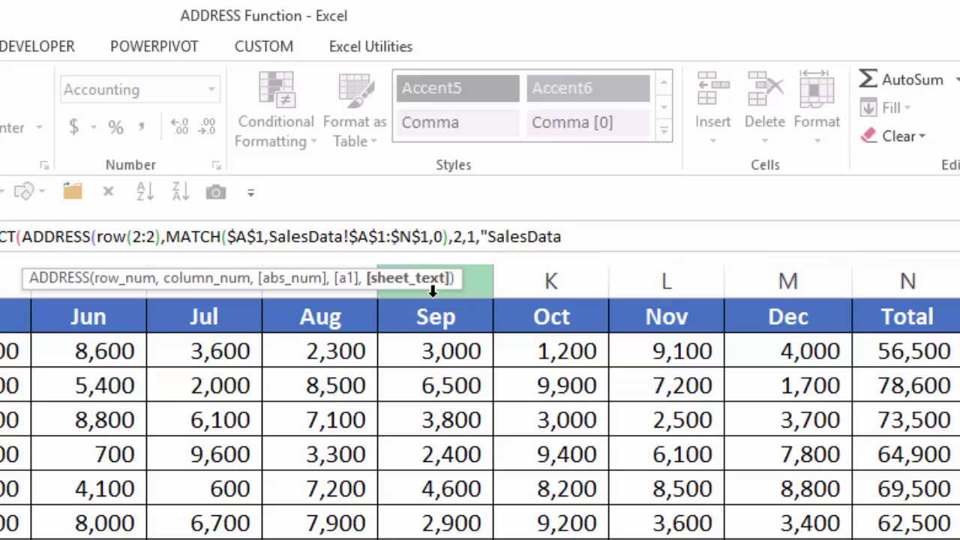
text(")
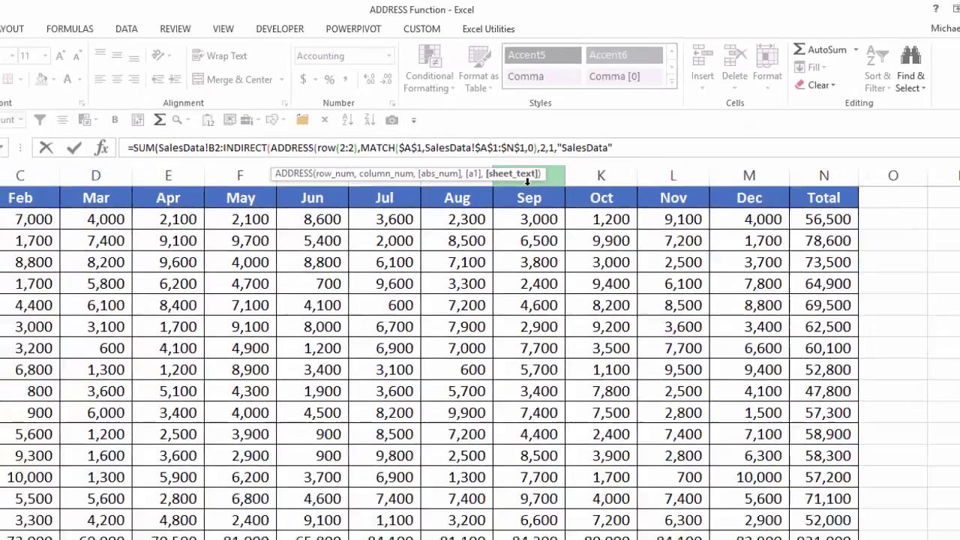
text())
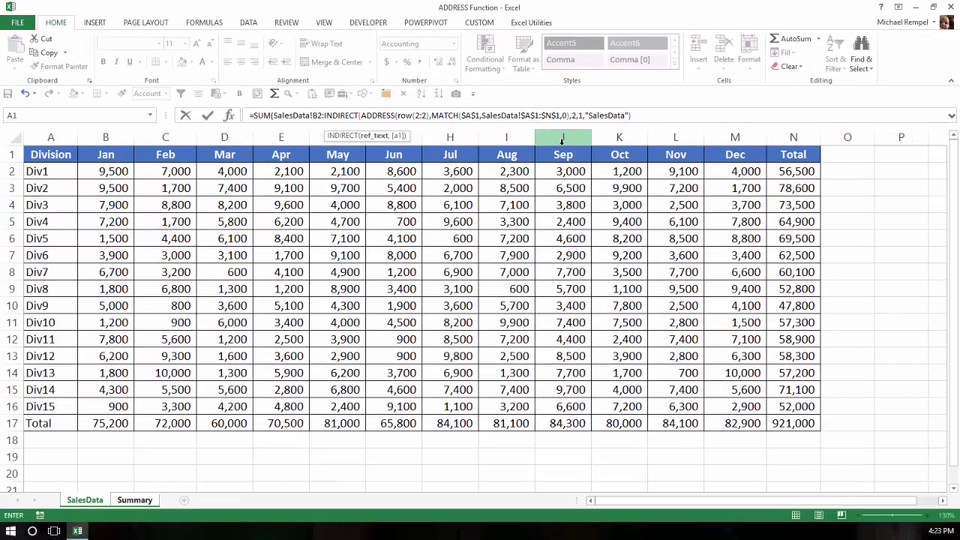
text())
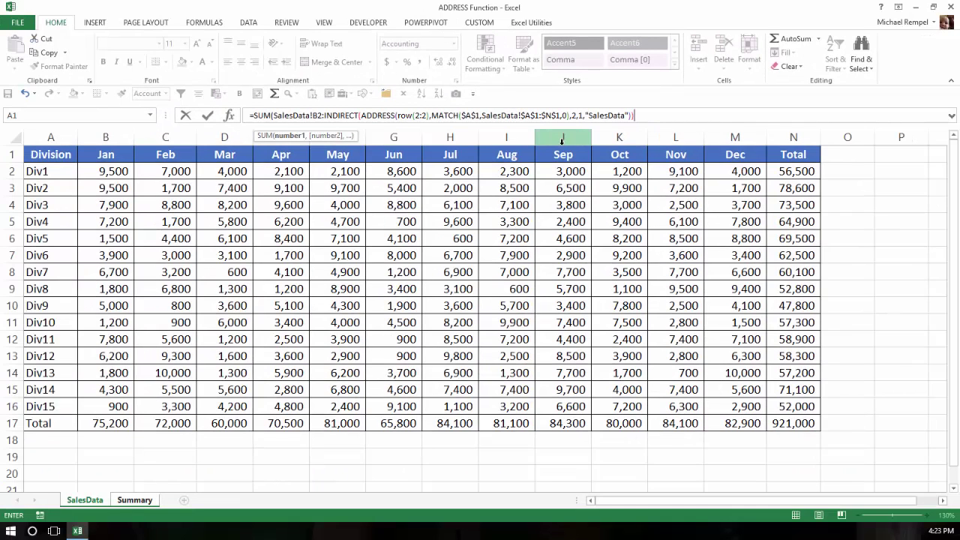
text())
Commit B2's formula so Div1 shows 43,400.00, and return to B2
key(Return)
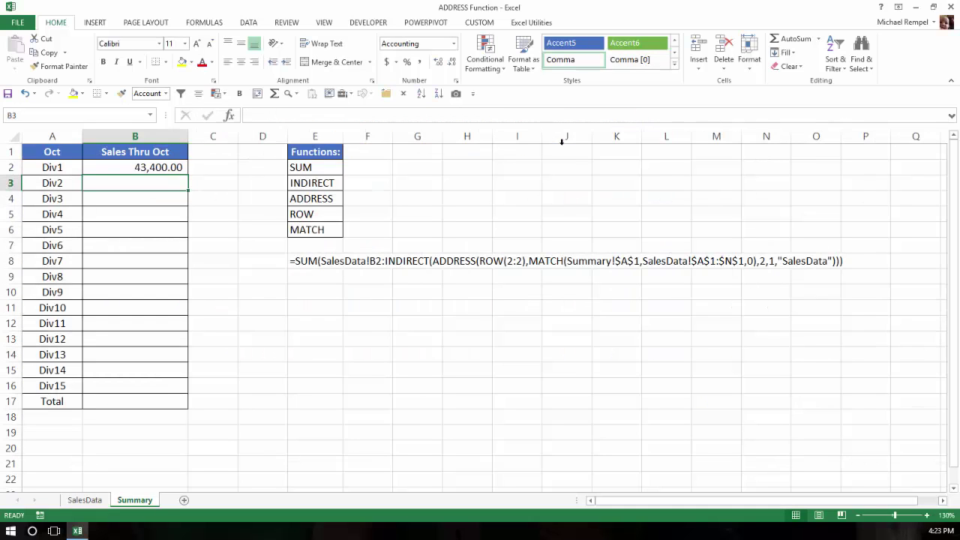
key(Up)
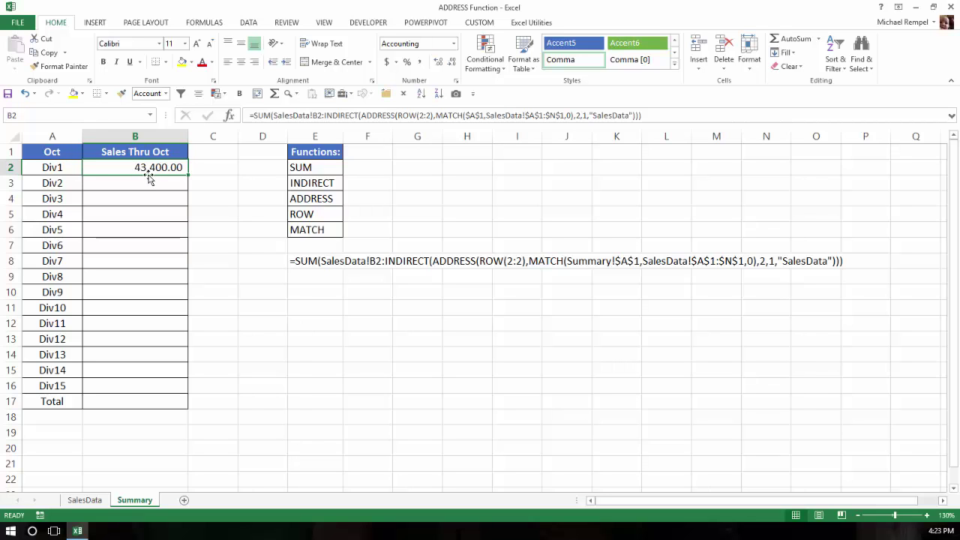
Switch A1's month to May, making Div1's total 24,700.00, and verify it against Div1's Jan–May SalesData figures
click(85, 499)
drag(113, 173, 643, 173)
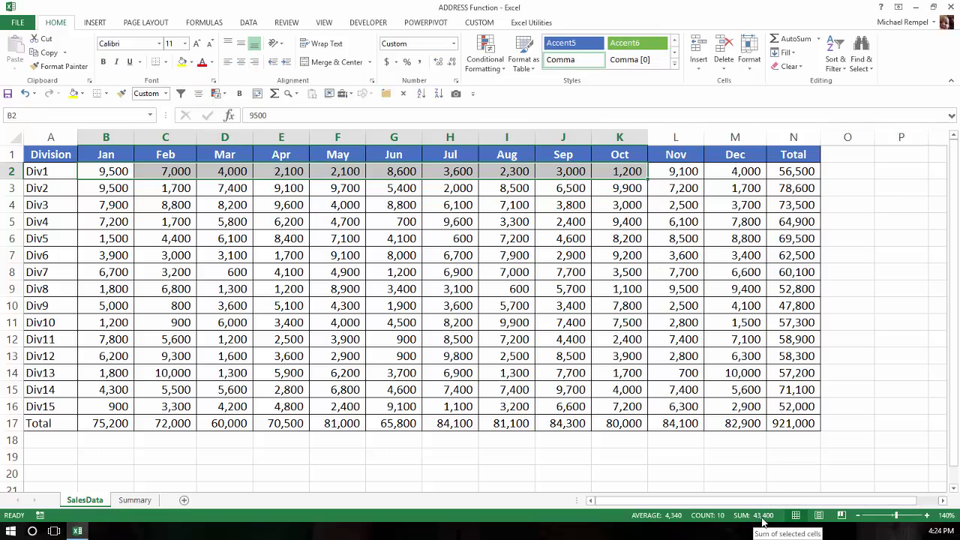
click(135, 500)
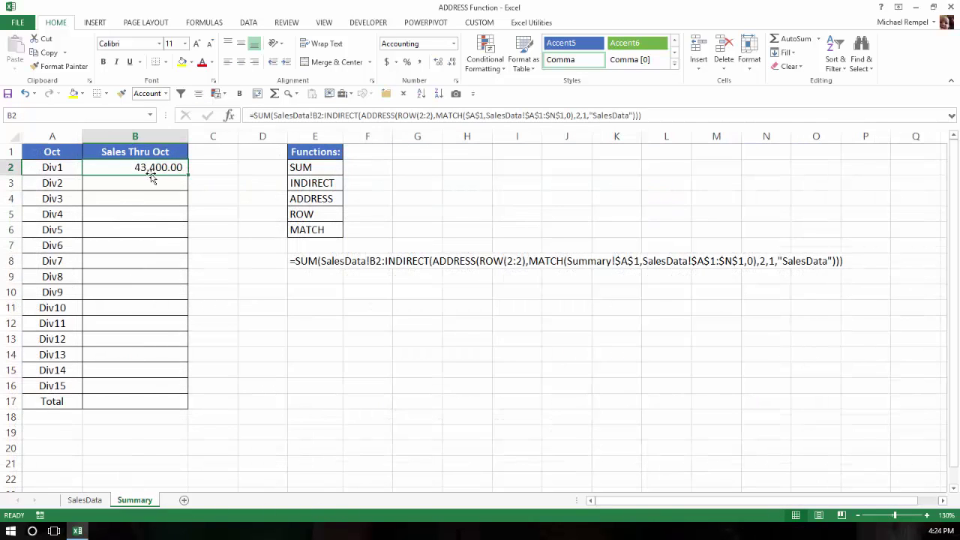
click(71, 151)
click(87, 153)
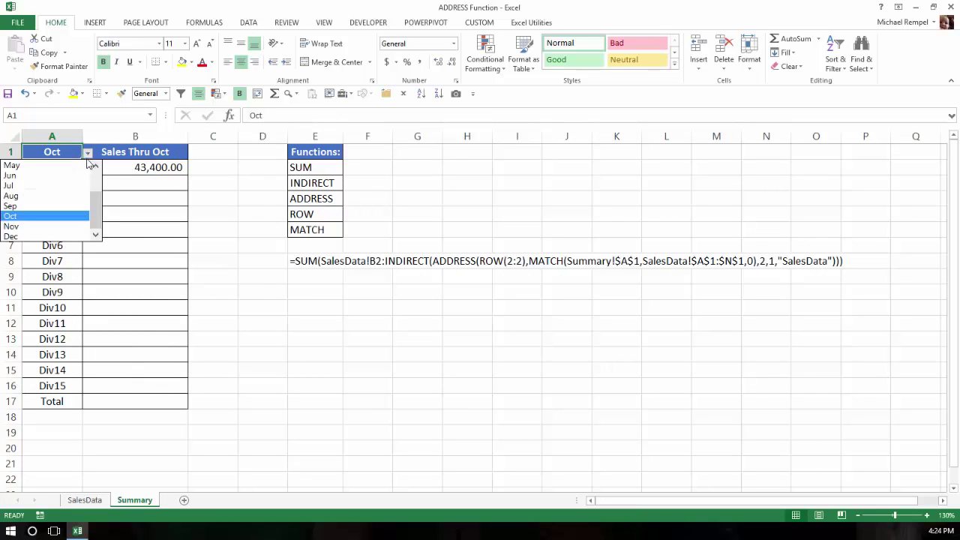
click(75, 166)
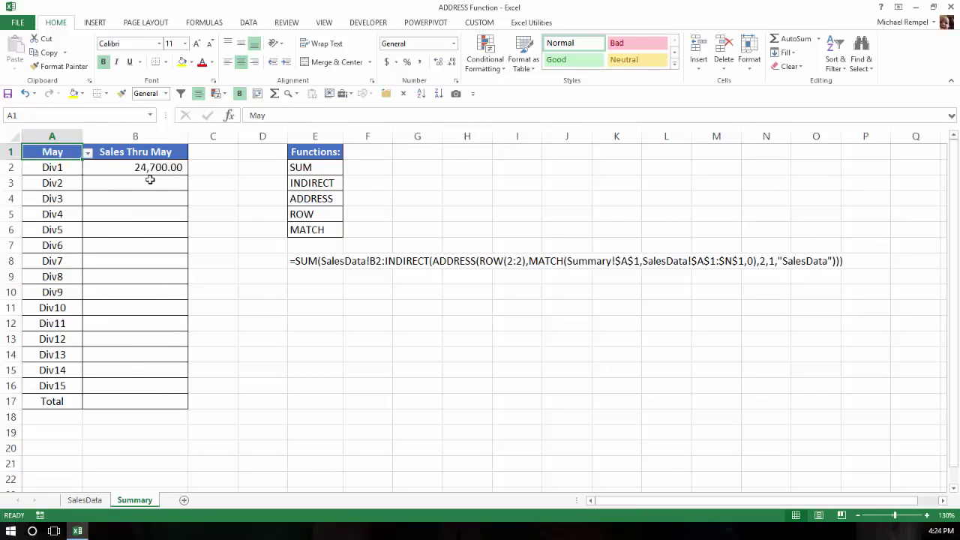
click(84, 500)
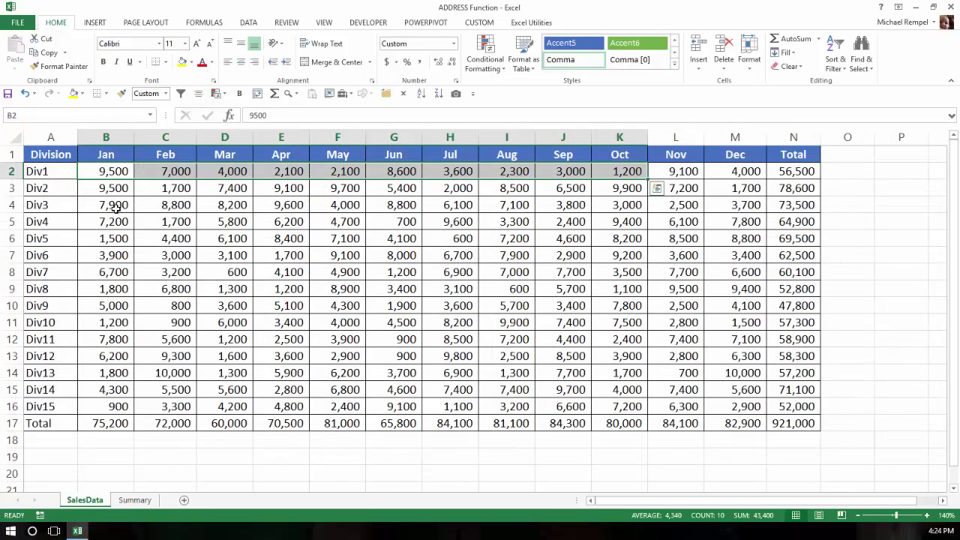
drag(106, 171, 322, 175)
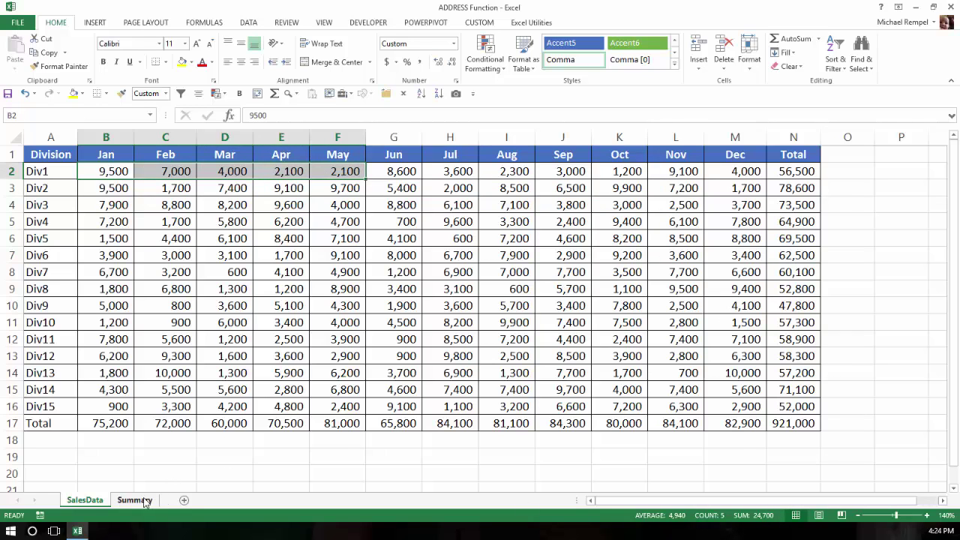
Copy B2's running-total formula on the Summary sheet down through B17
click(135, 500)
click(154, 169)
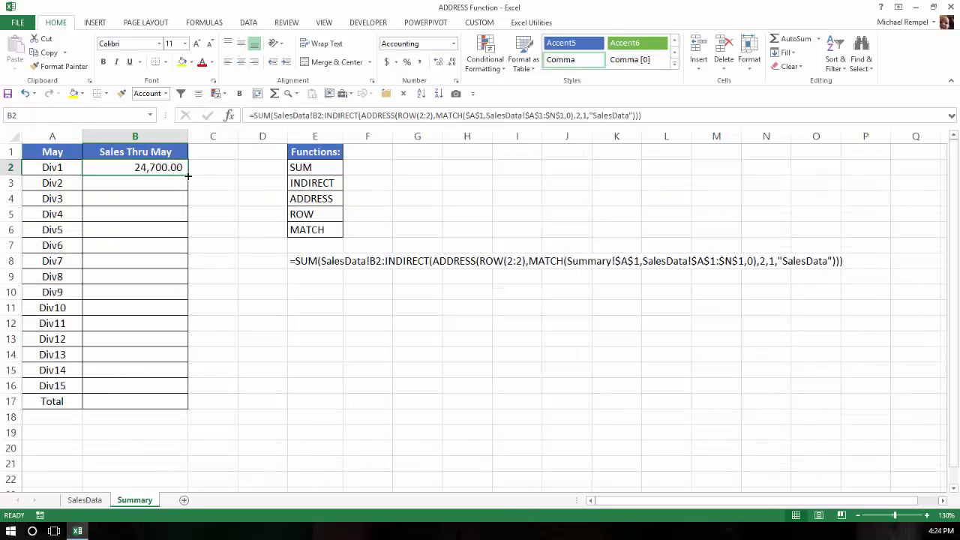
double_click(188, 175)
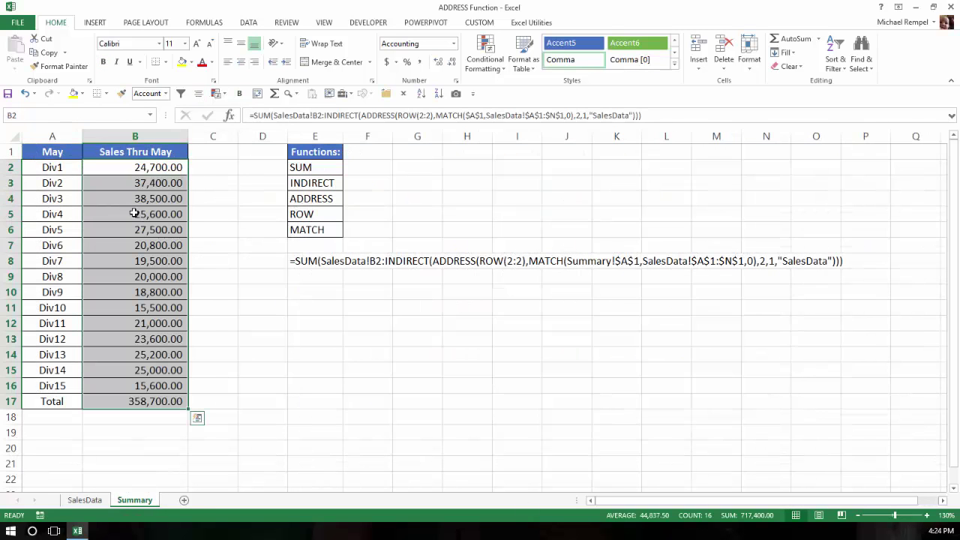
click(133, 214)
Set the A1 month to Aug, then to Nov, so Div1 shows 52,500.00
click(53, 152)
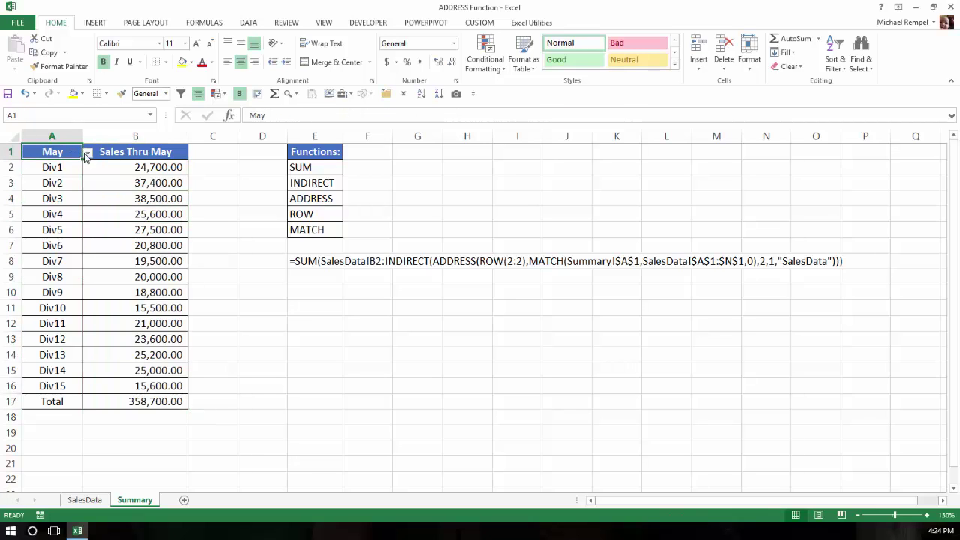
click(87, 153)
click(70, 195)
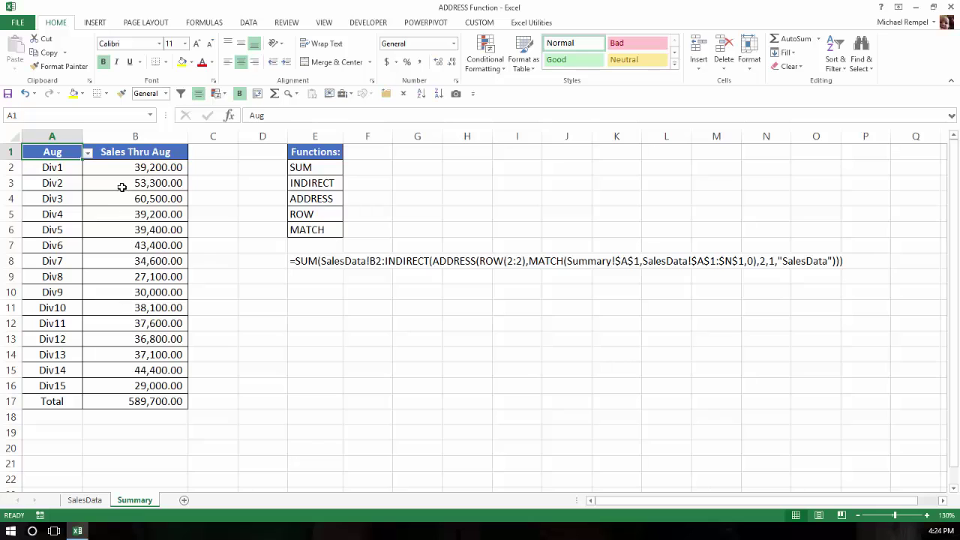
click(87, 153)
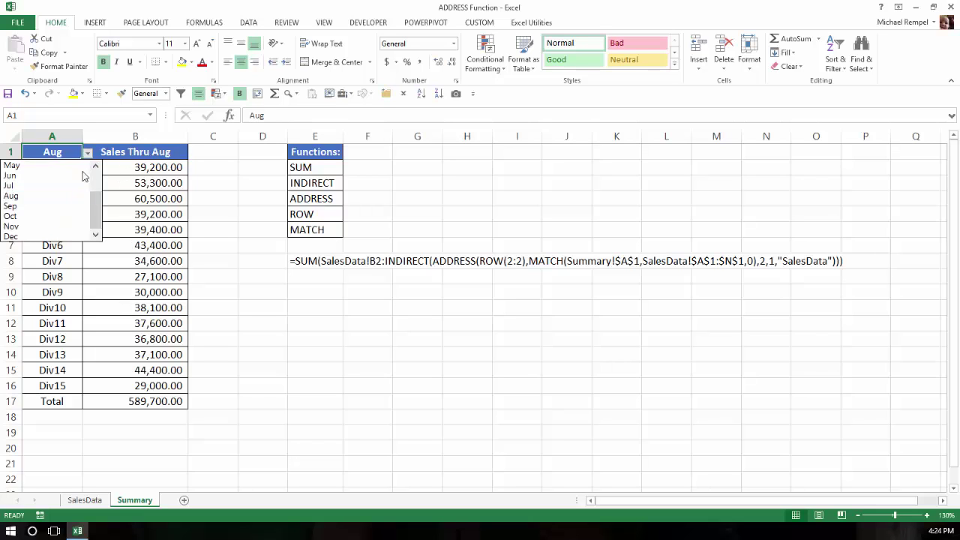
click(64, 227)
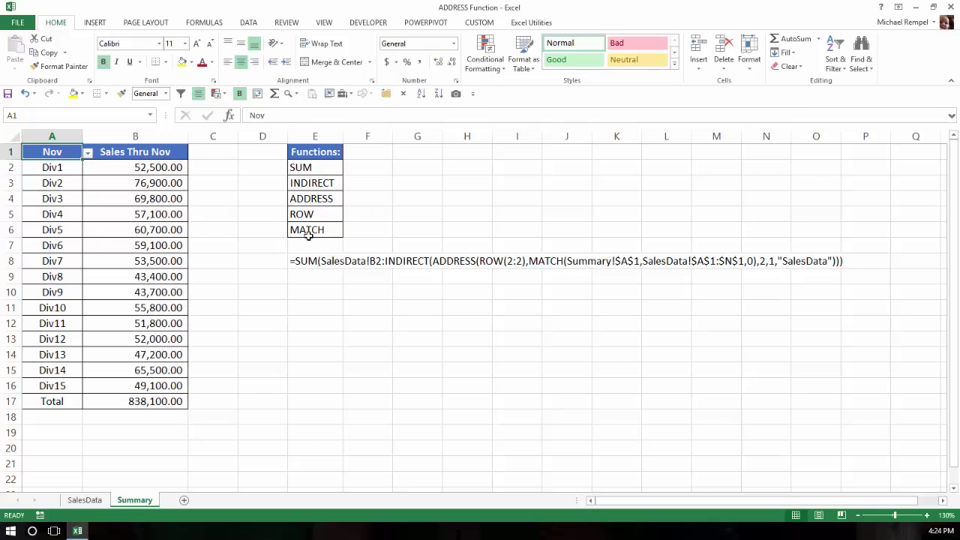